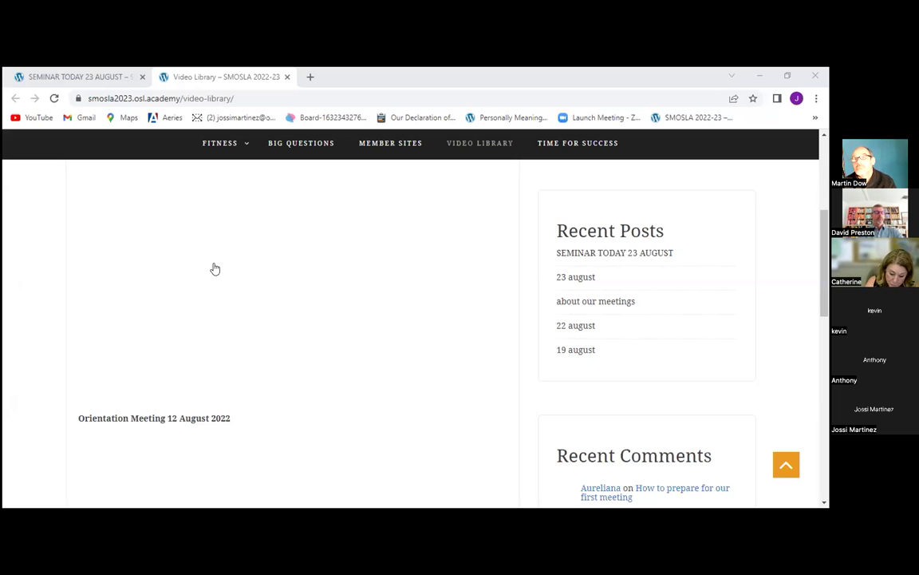
# Look through the Video Library page for its meeting and seminar recordings, and reload the page.
pyautogui.scroll(2, 204, 142)
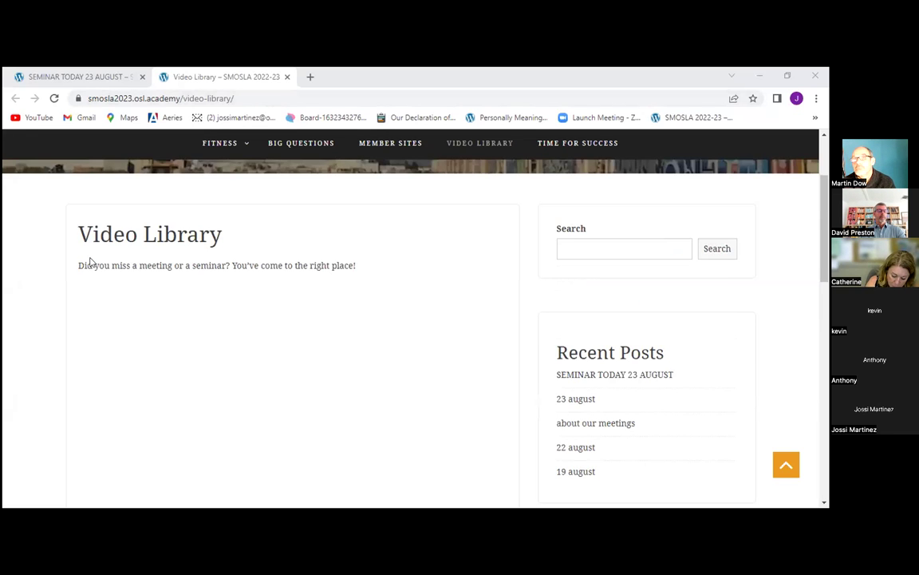
pyautogui.scroll(1, 91, 261)
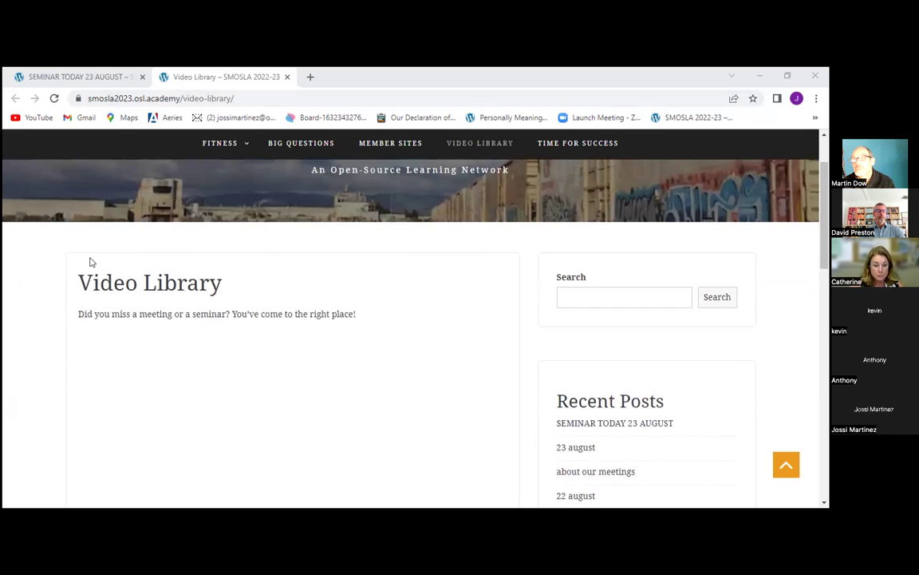
pyautogui.scroll(1, 90, 262)
pyautogui.scroll(-3, 90, 262)
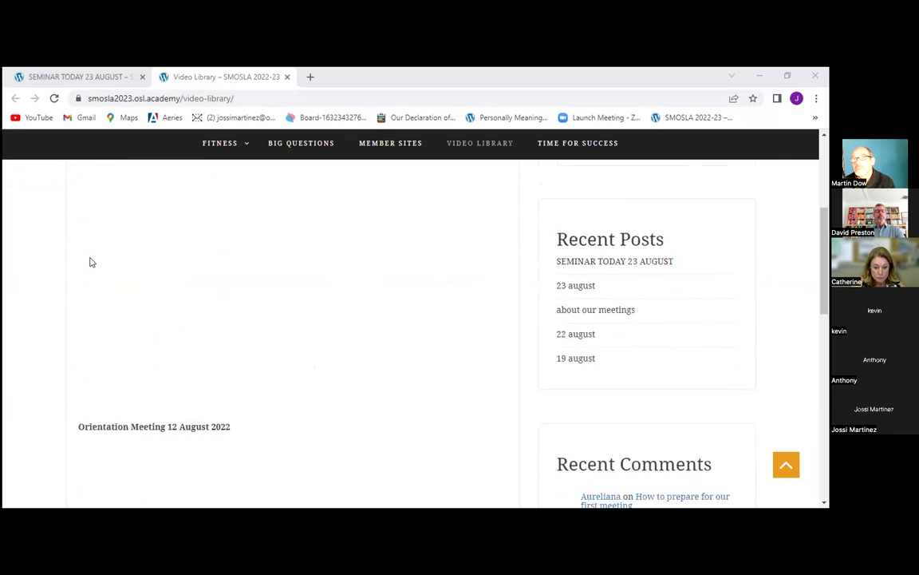
pyautogui.scroll(-2, 90, 261)
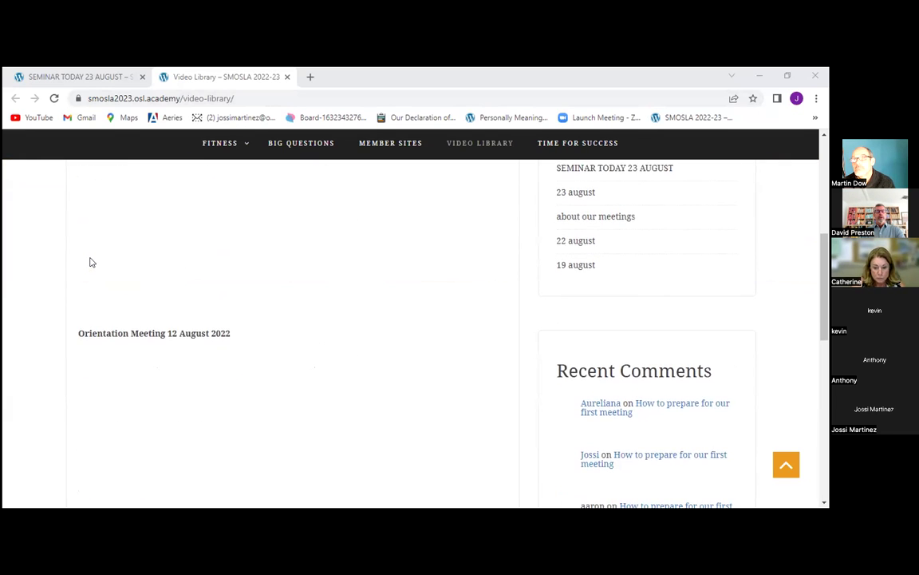
pyautogui.scroll(-4, 90, 262)
pyautogui.scroll(7, 90, 262)
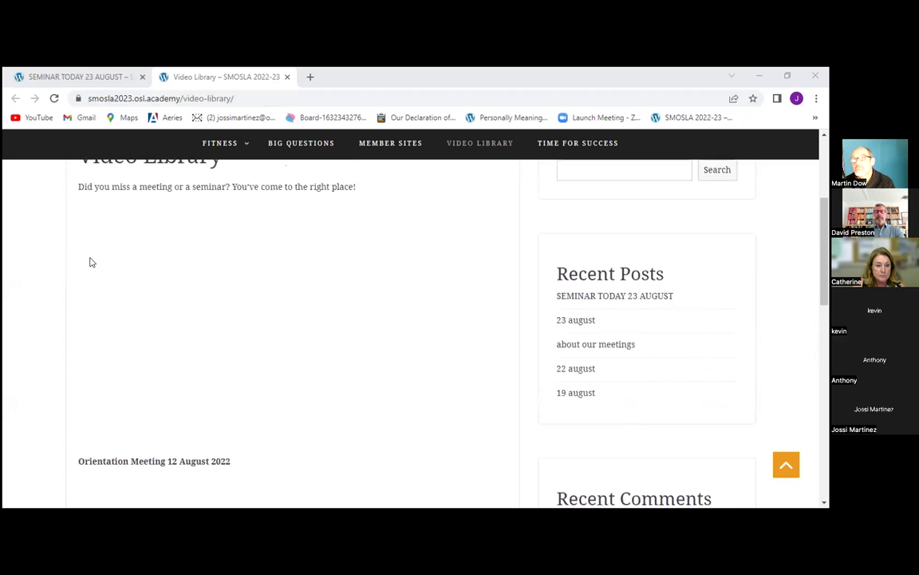
pyautogui.scroll(1, 90, 262)
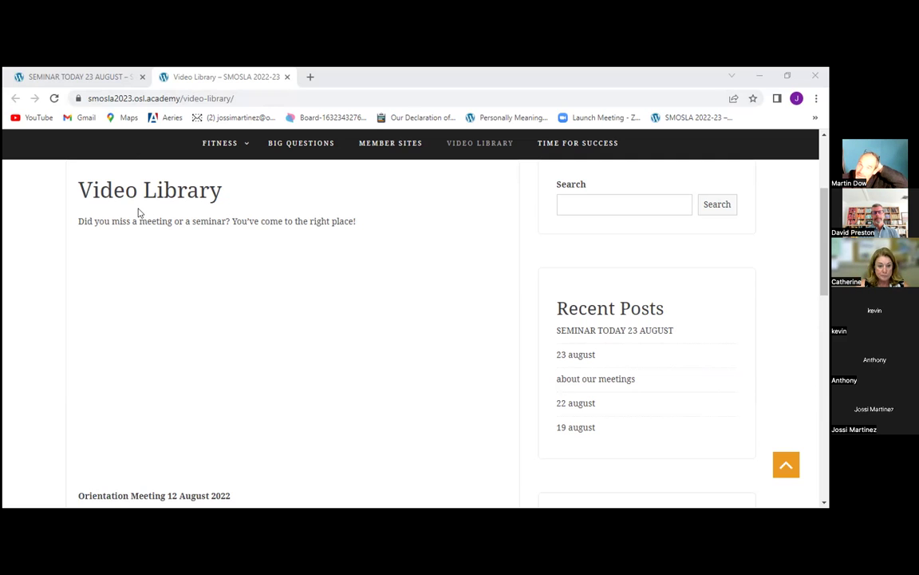
pyautogui.click(52, 98)
pyautogui.click(50, 99)
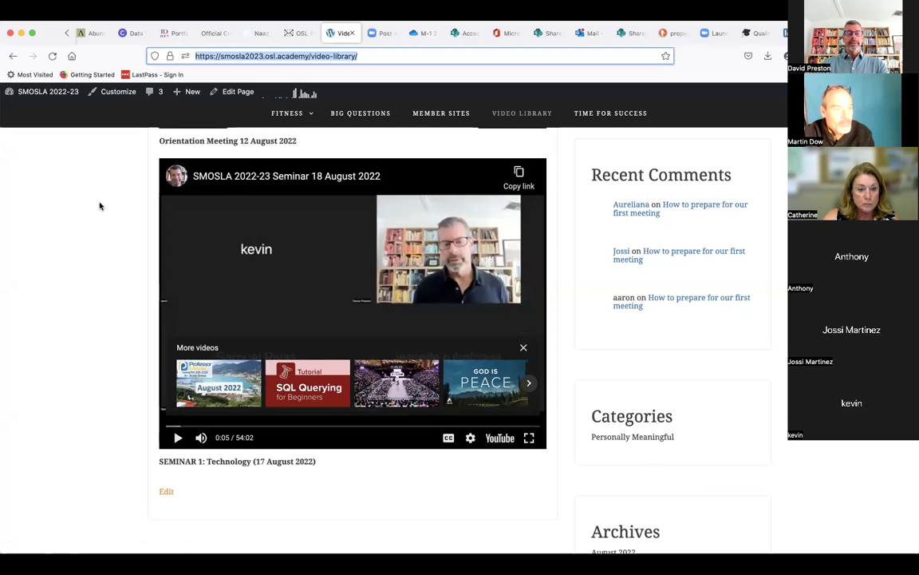
pyautogui.scroll(2, 99, 205)
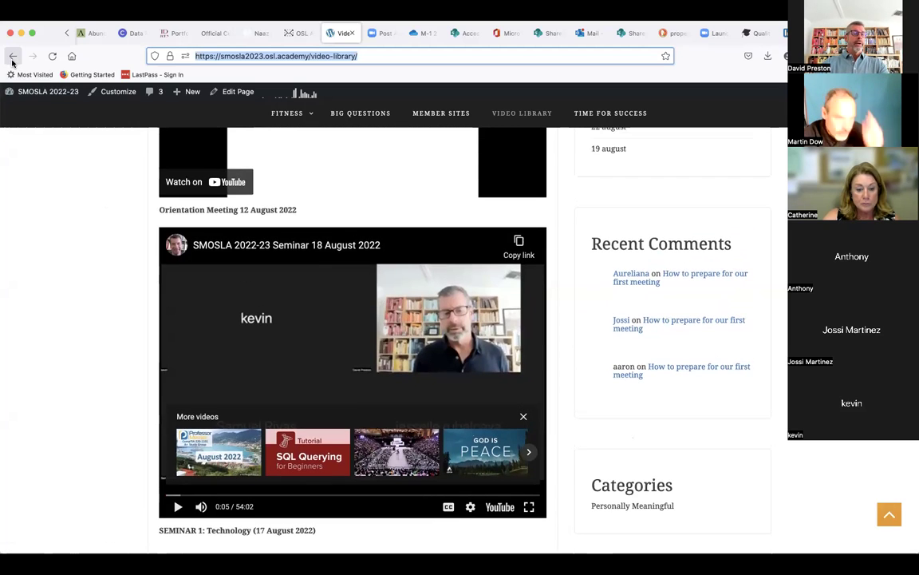
pyautogui.click(13, 58)
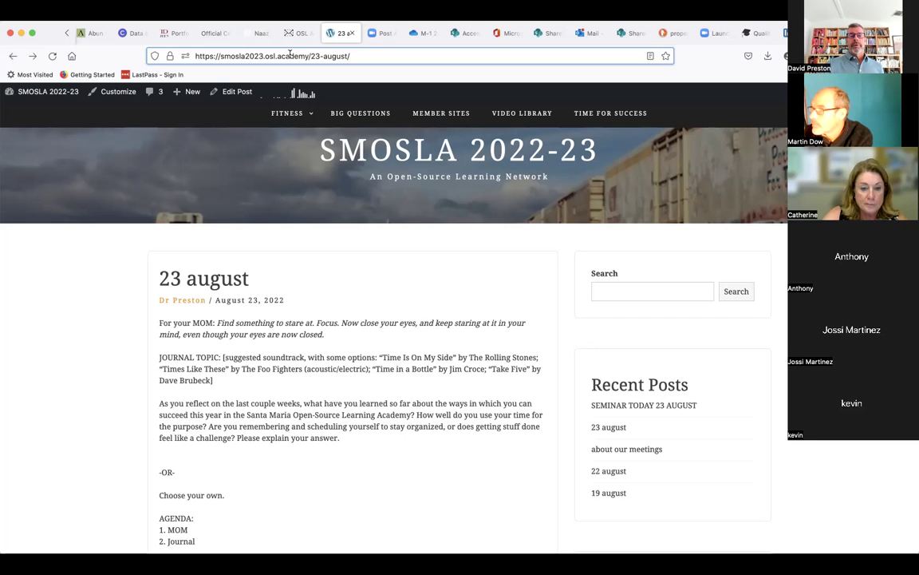
pyautogui.doubleClick(315, 56)
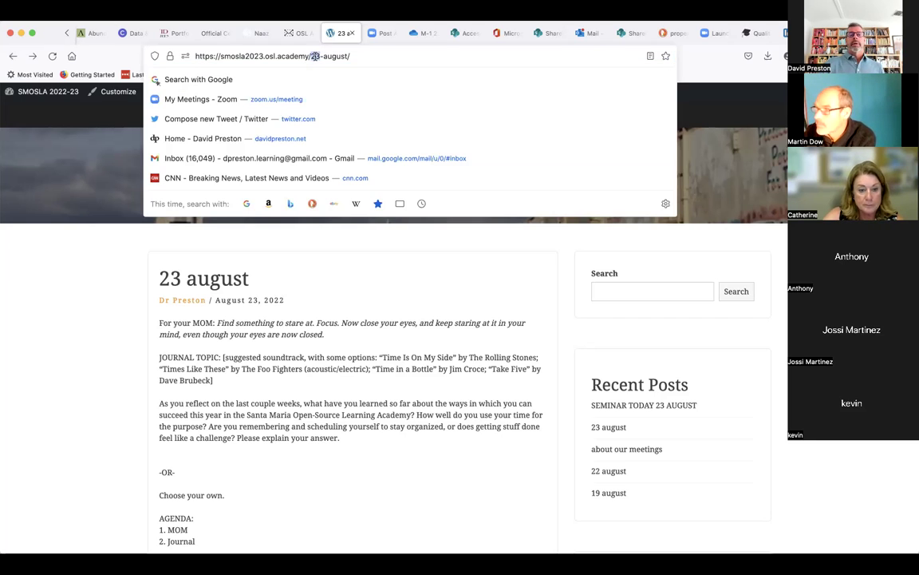
pyautogui.tripleClick(221, 53)
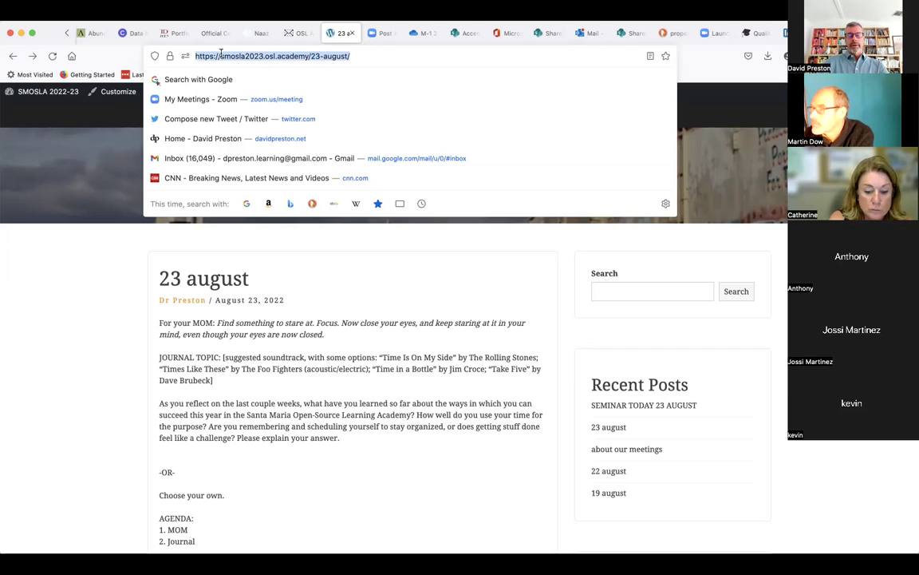
pyautogui.write('outlook.office.com/')
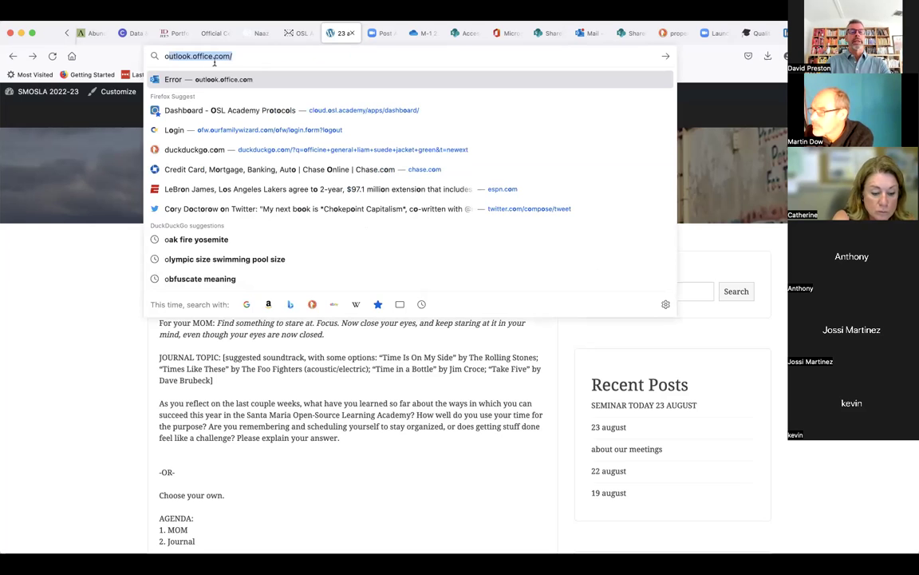
pyautogui.click(182, 111)
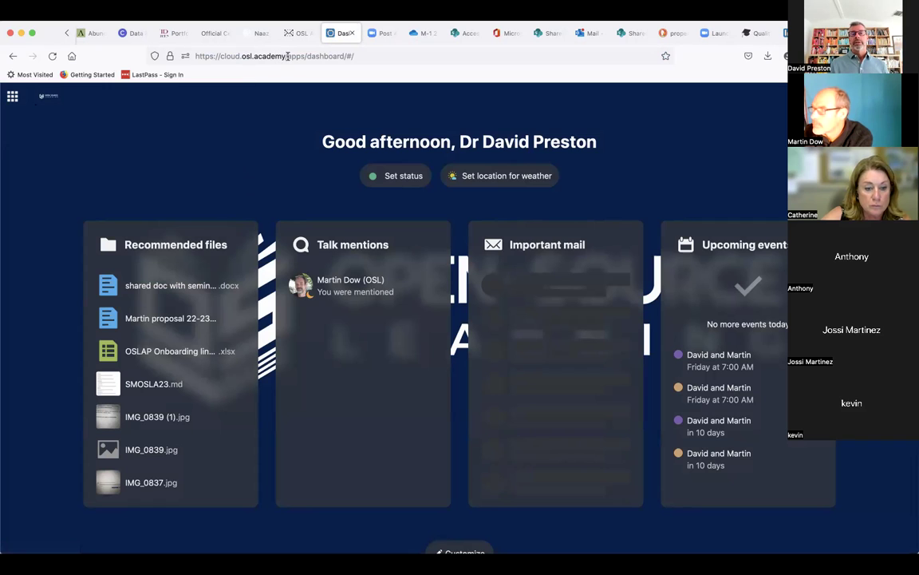
pyautogui.moveTo(284, 55); pyautogui.dragTo(191, 46)
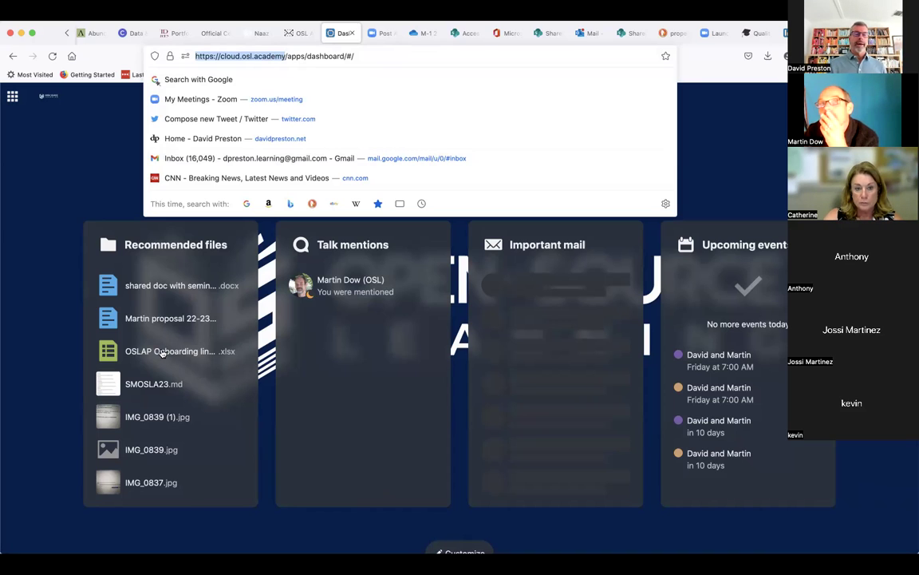
pyautogui.click(95, 155)
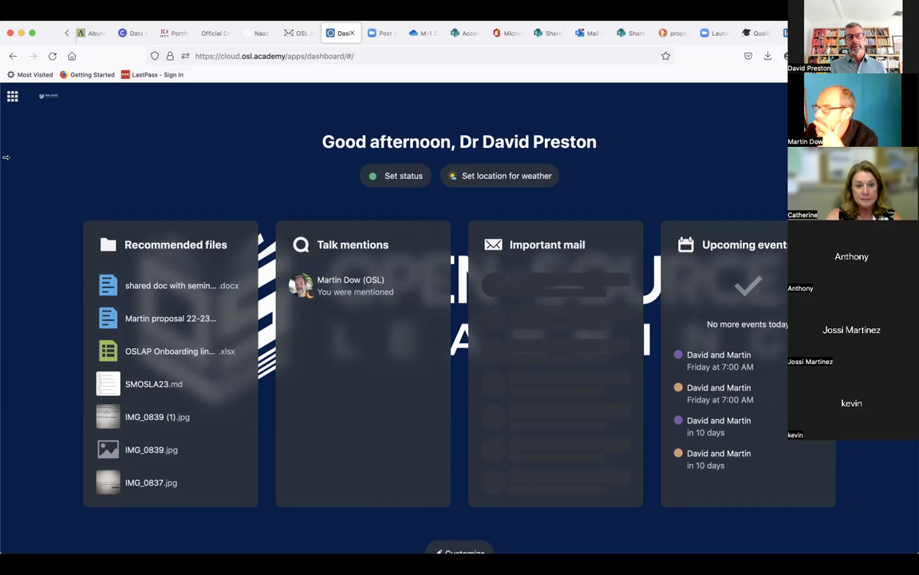
# In the cloud's Files app, create a new document named "new smosla model doc.docx".
pyautogui.click(13, 97)
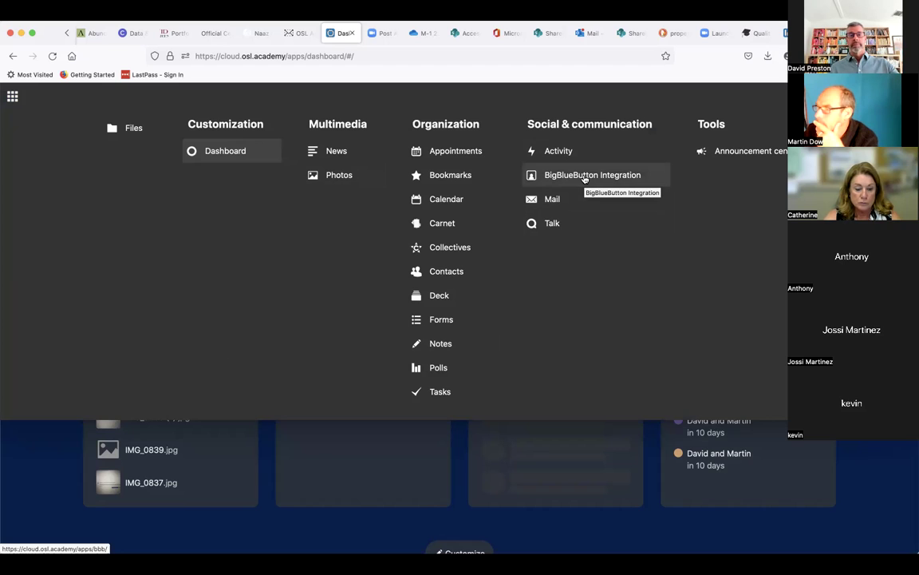
pyautogui.click(134, 131)
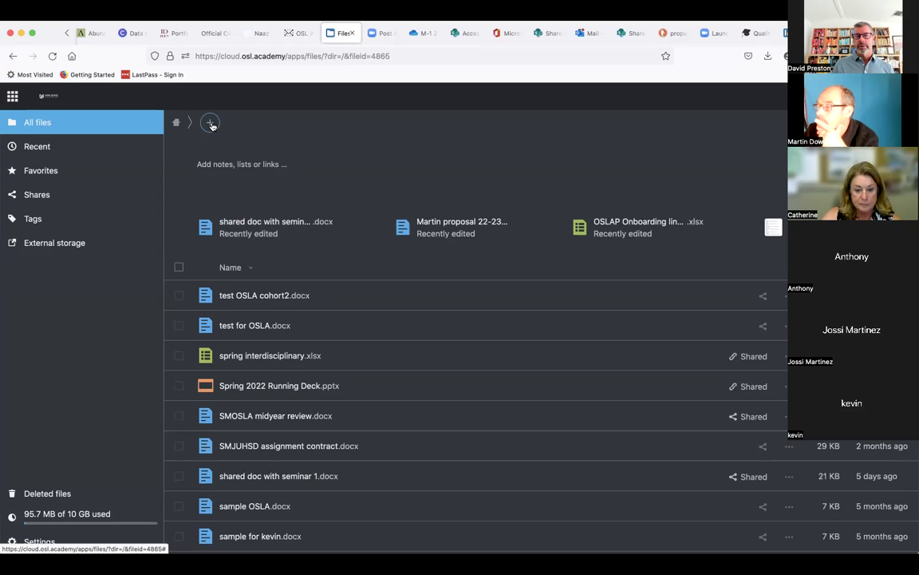
pyautogui.click(211, 124)
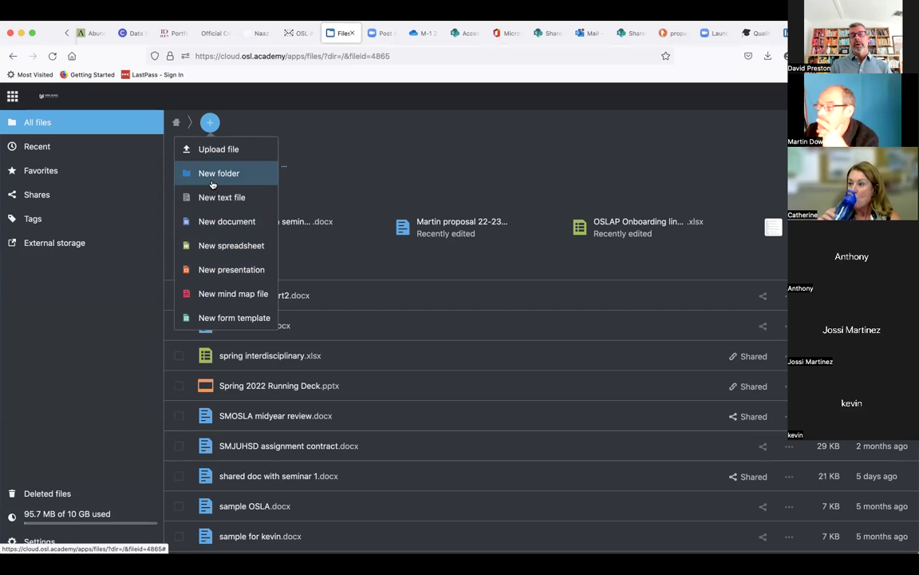
pyautogui.click(209, 221)
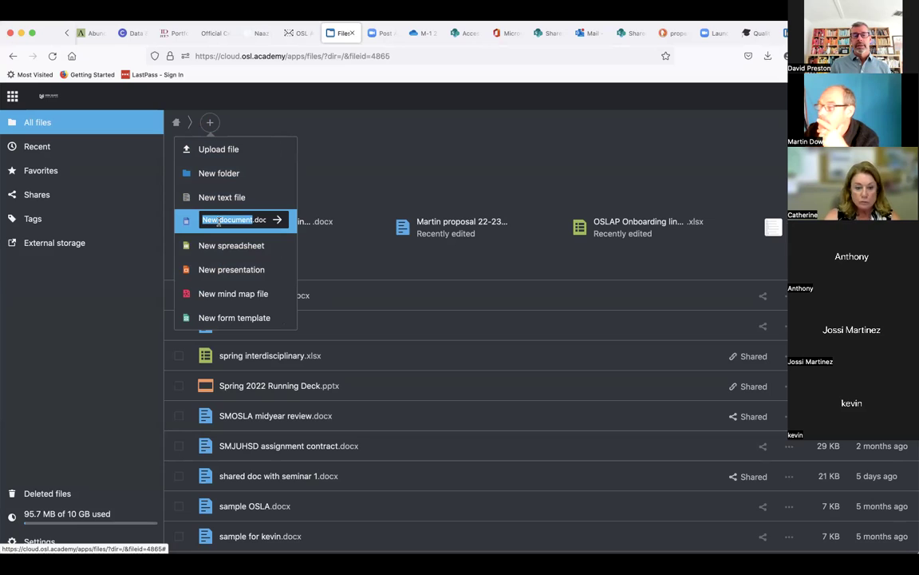
pyautogui.write('new sm')
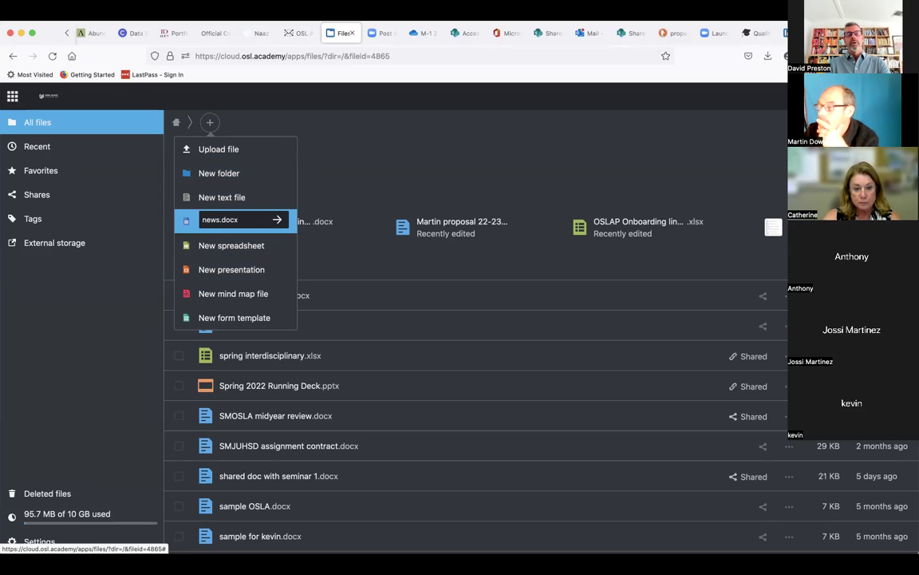
pyautogui.write('osla doc')
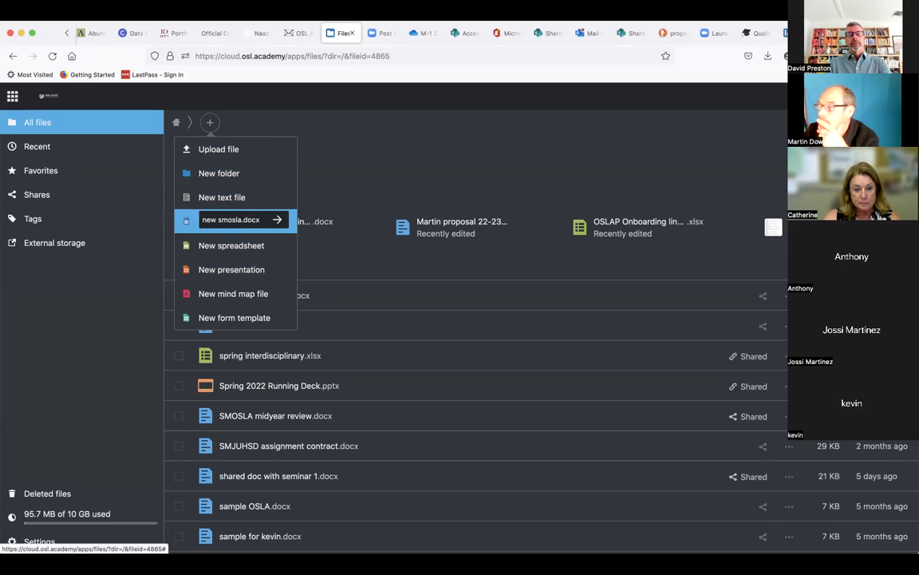
pyautogui.press('BackSpace')
pyautogui.press('BackSpace')
pyautogui.press('BackSpace')
pyautogui.write('model')
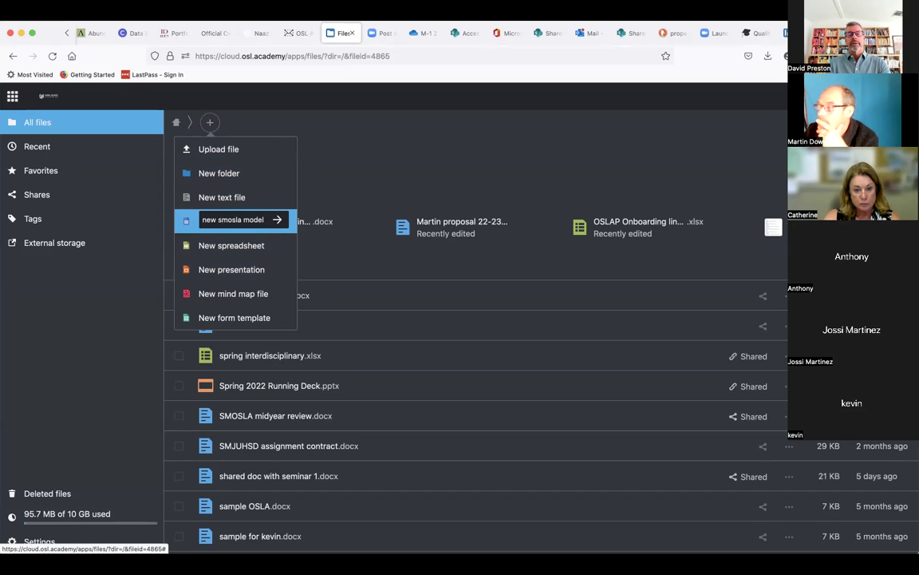
pyautogui.press('Return')
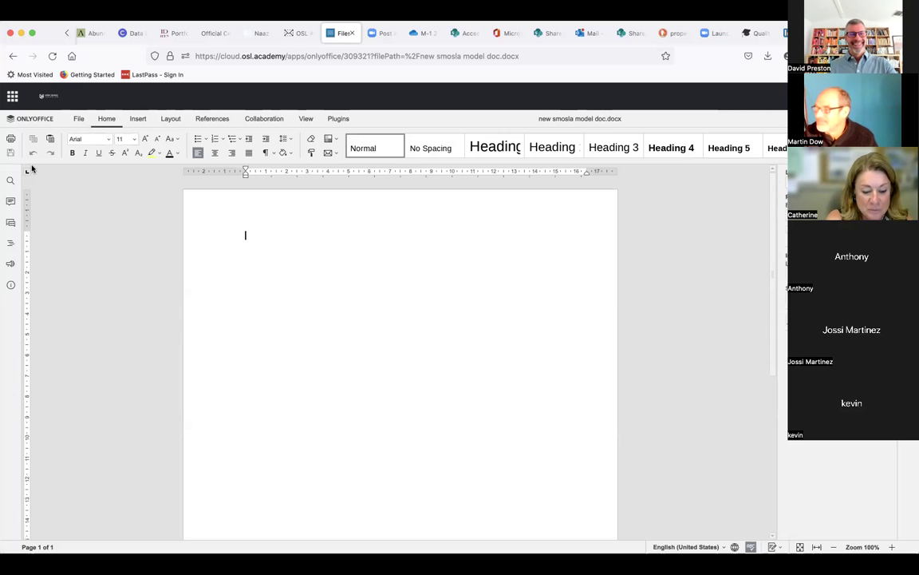
# Leave the new document and open the instructor's personal blog on smosla2023.osl.academy.
pyautogui.click(12, 56)
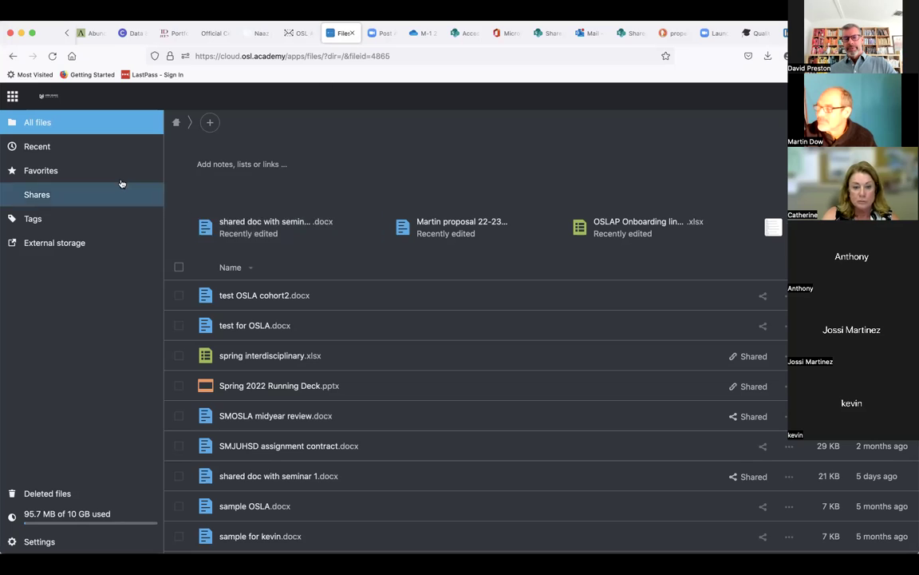
pyautogui.click(318, 57)
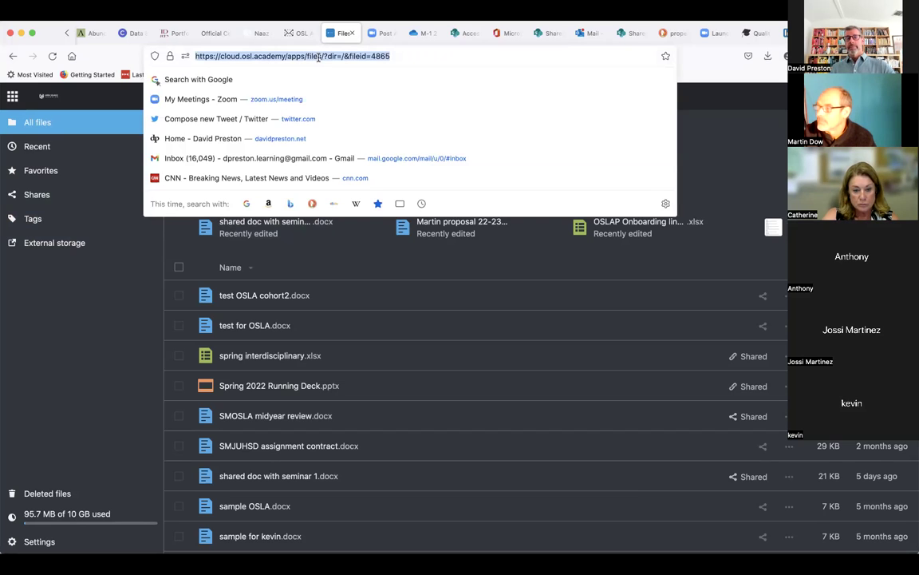
pyautogui.write('david')
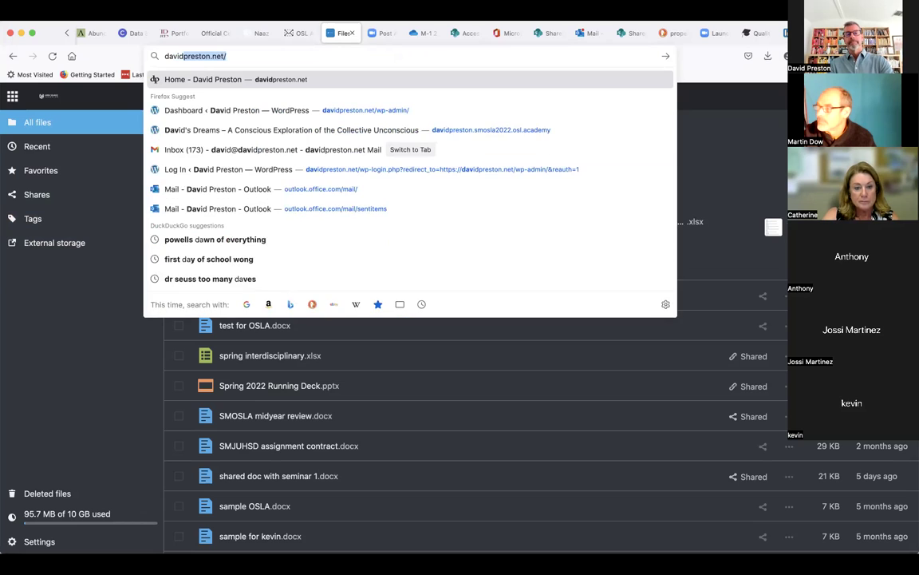
pyautogui.press('Down')
pyautogui.press('Down')
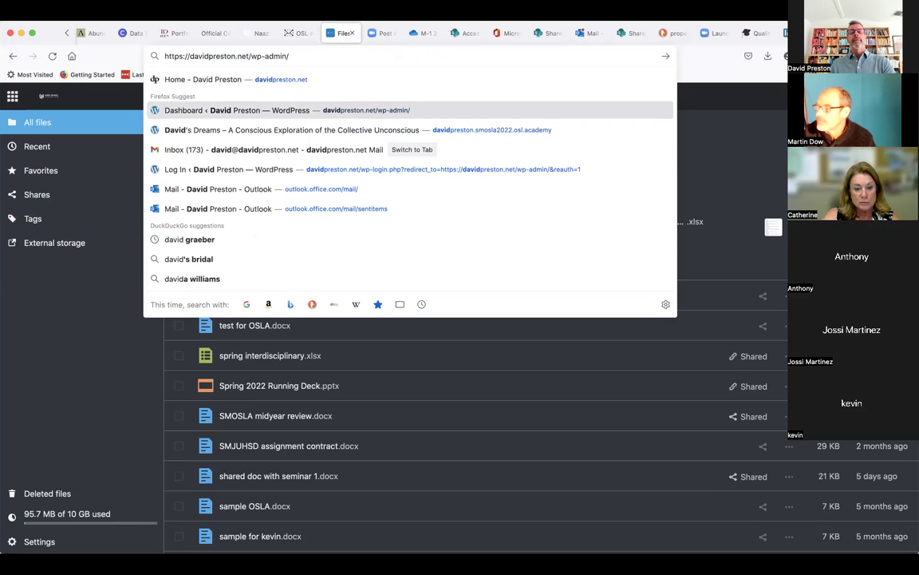
pyautogui.press('Return')
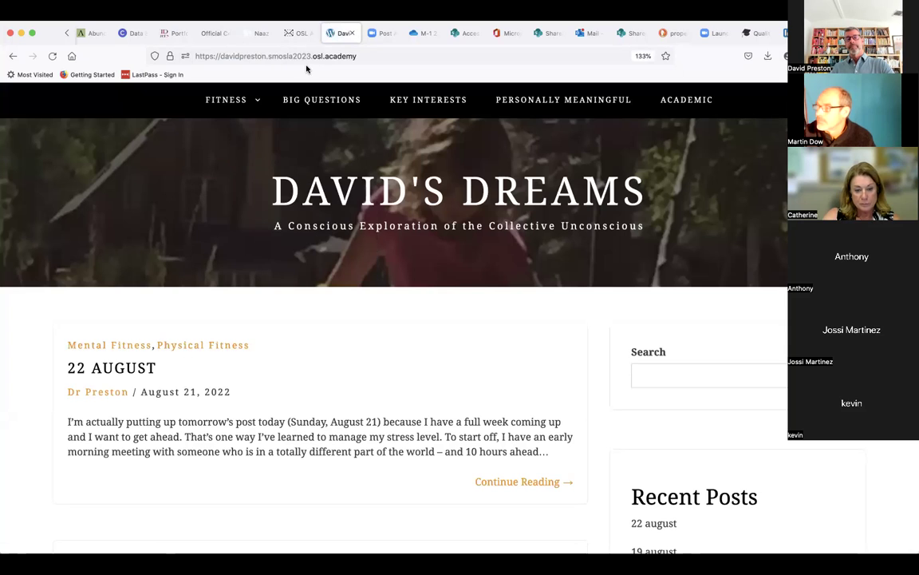
# Append /wp-admin/ to the blog's address and log in to its WordPress dashboard with the prefilled credentials.
pyautogui.click(361, 58)
pyautogui.click(361, 57)
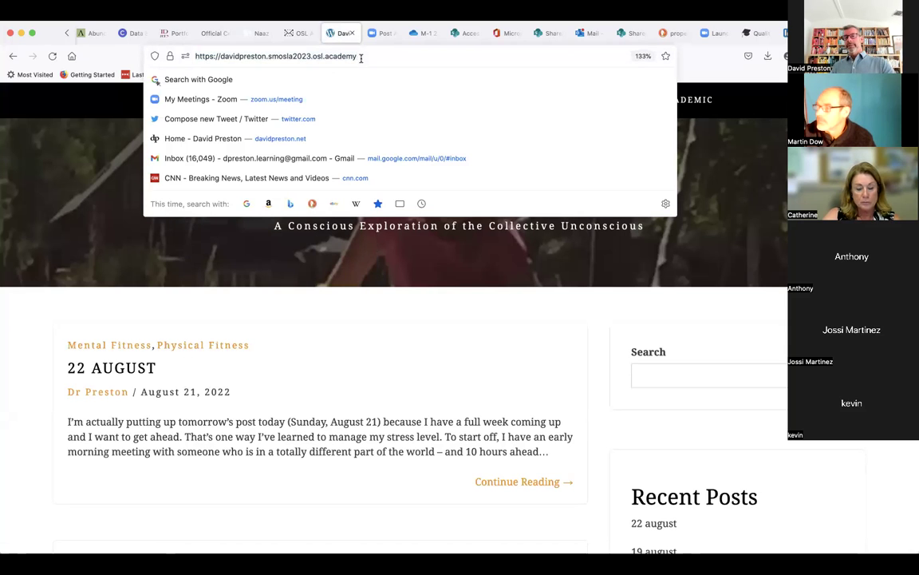
pyautogui.write('/')
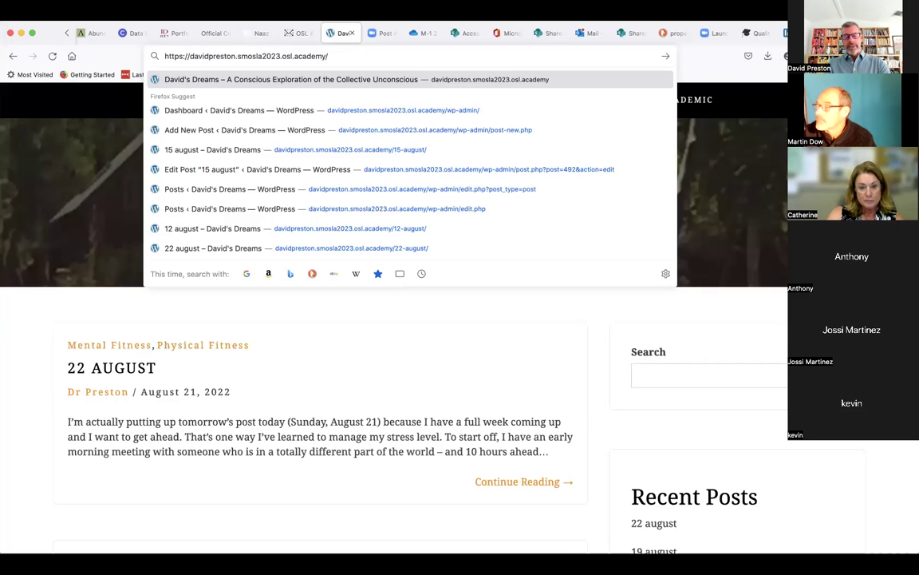
pyautogui.write('wp-')
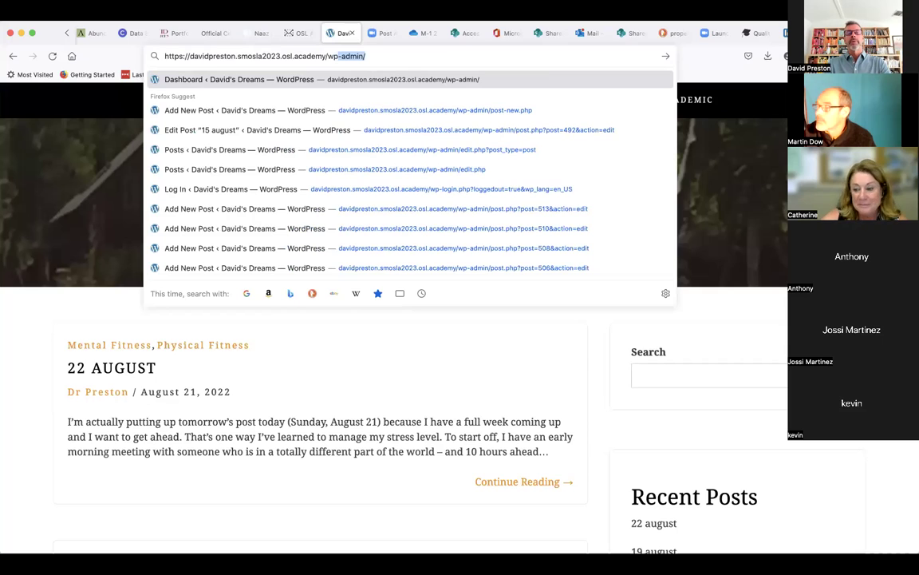
pyautogui.press('Right')
pyautogui.press('Left')
pyautogui.press('Left')
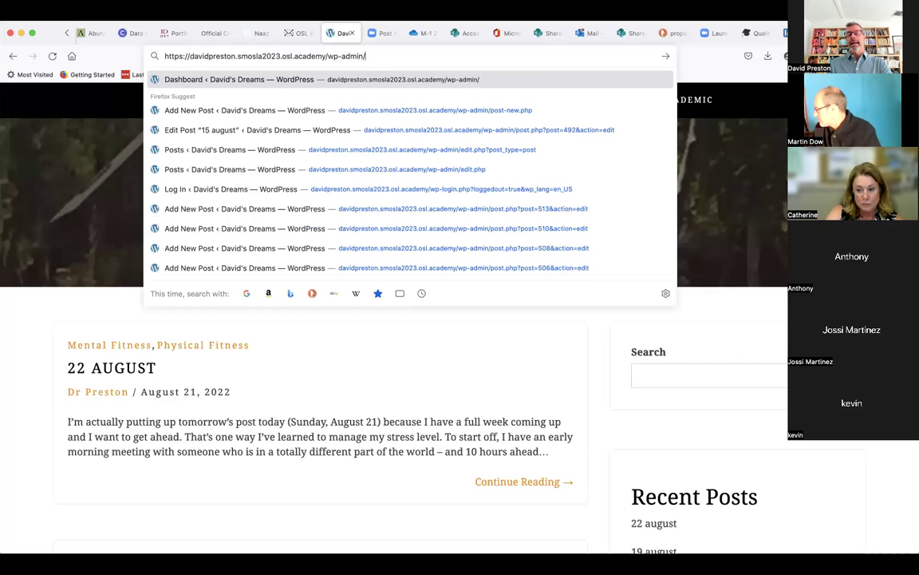
pyautogui.press('Return')
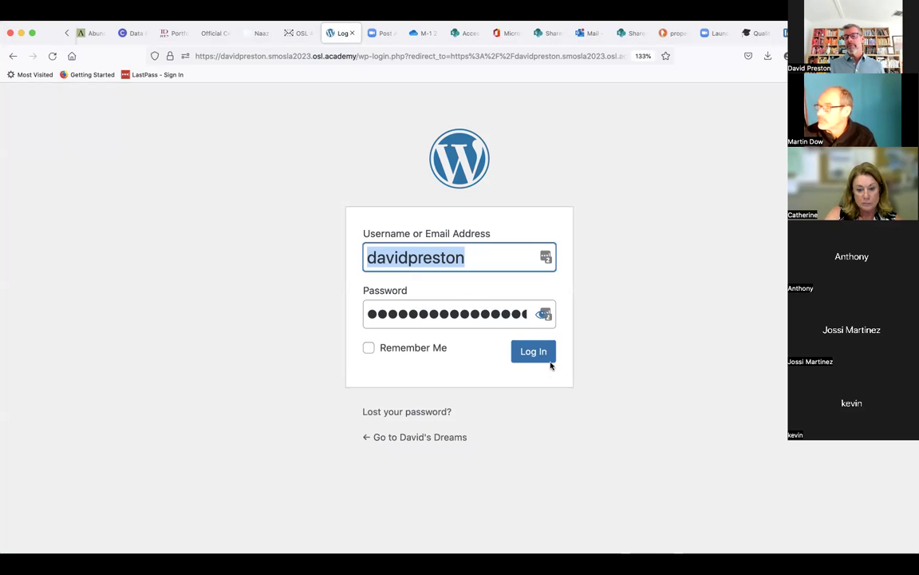
pyautogui.click(530, 351)
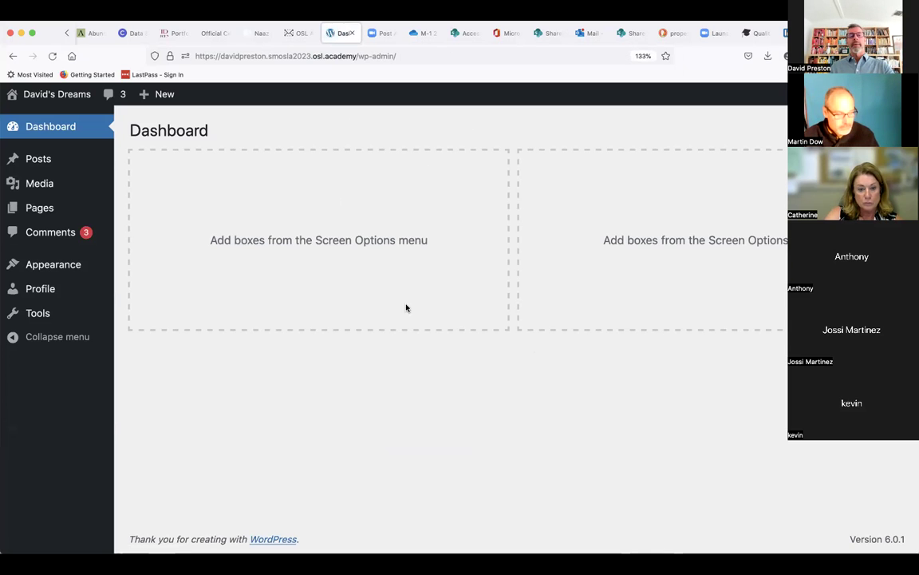
pyautogui.moveTo(55, 172)
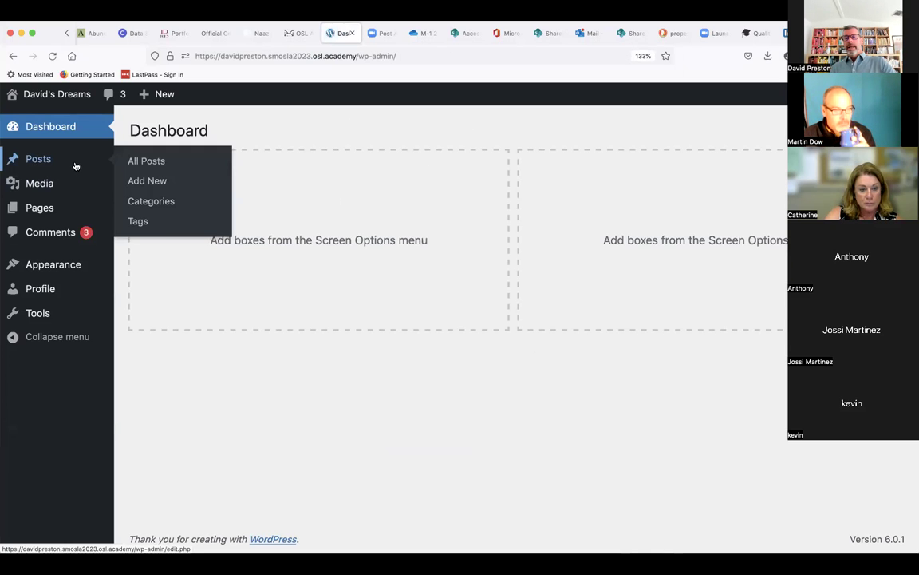
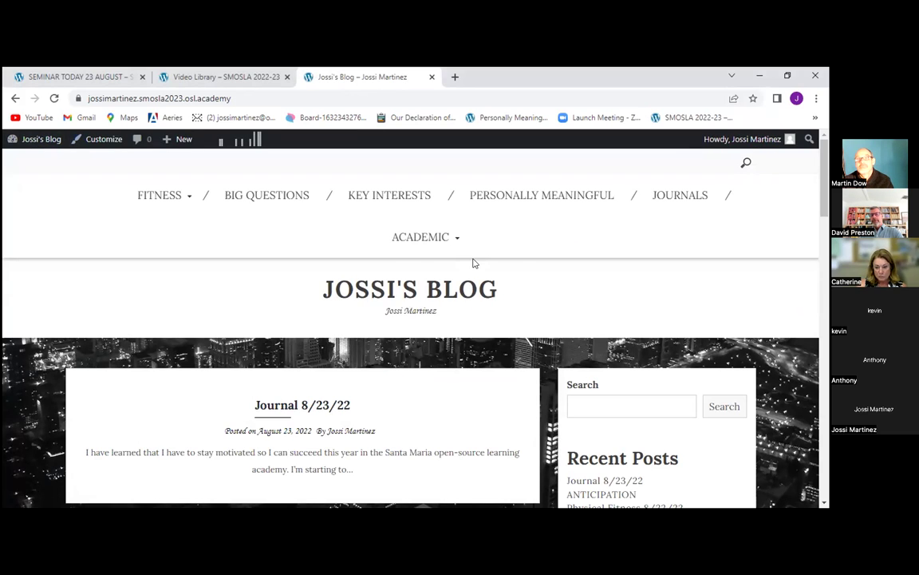
# Look over the student blog's Academic subcategories and open the 21 Century English History category.
pyautogui.moveTo(423, 239)
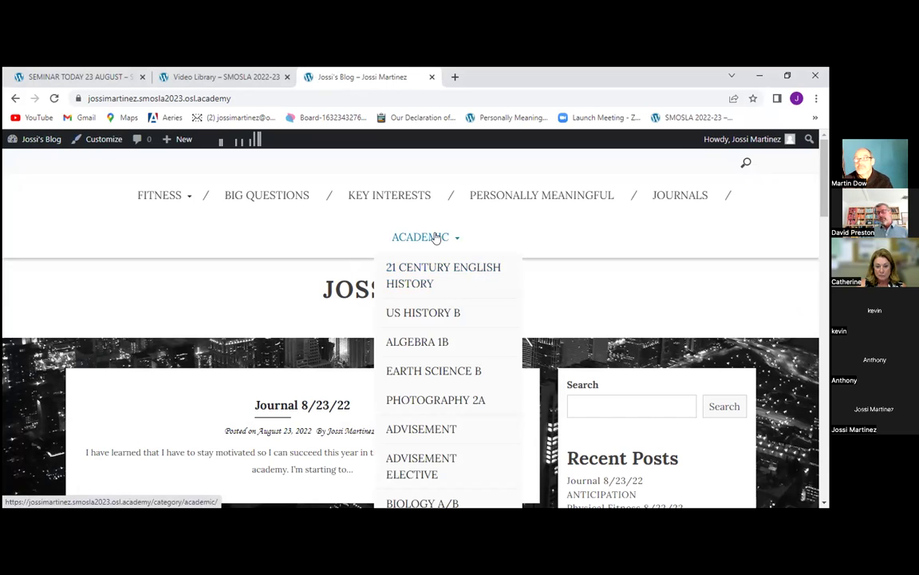
pyautogui.scroll(-2, 437, 238)
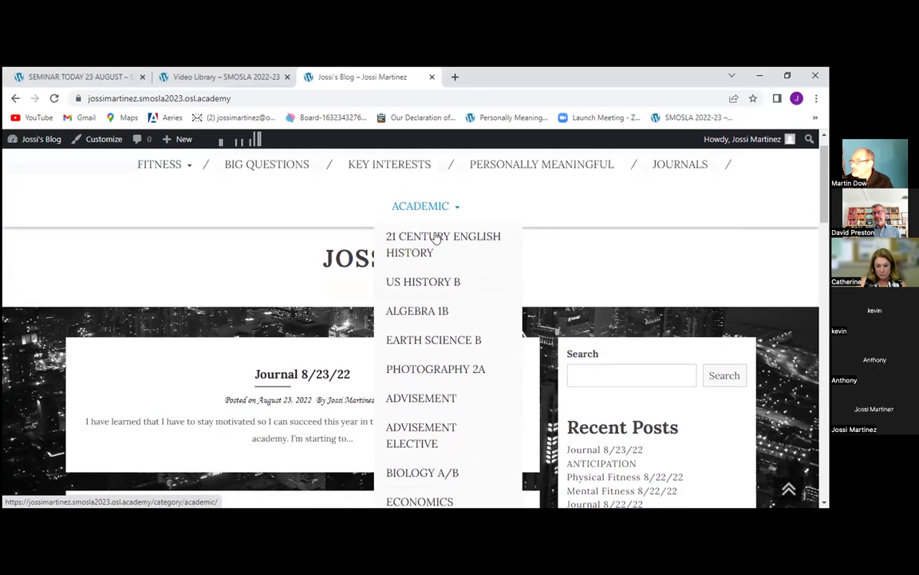
pyautogui.scroll(-1, 437, 238)
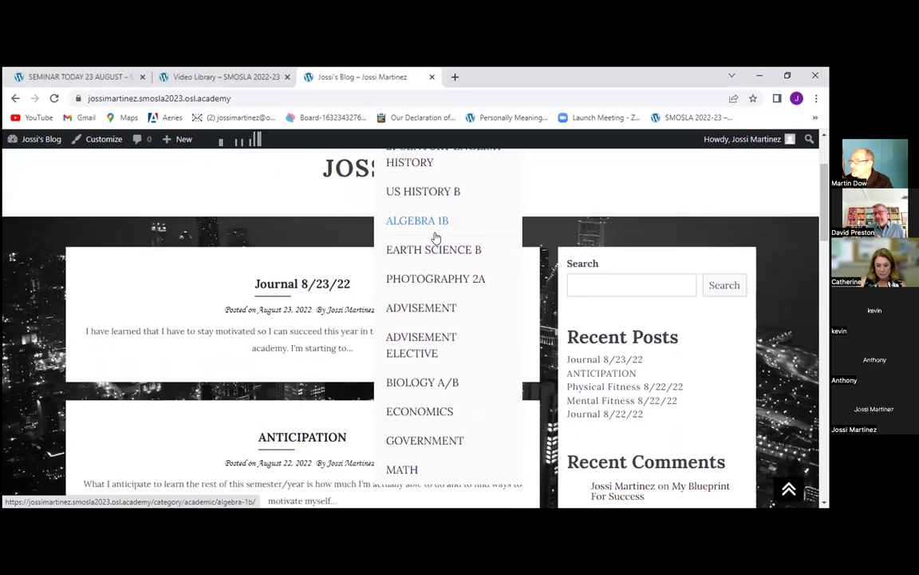
pyautogui.scroll(2, 436, 238)
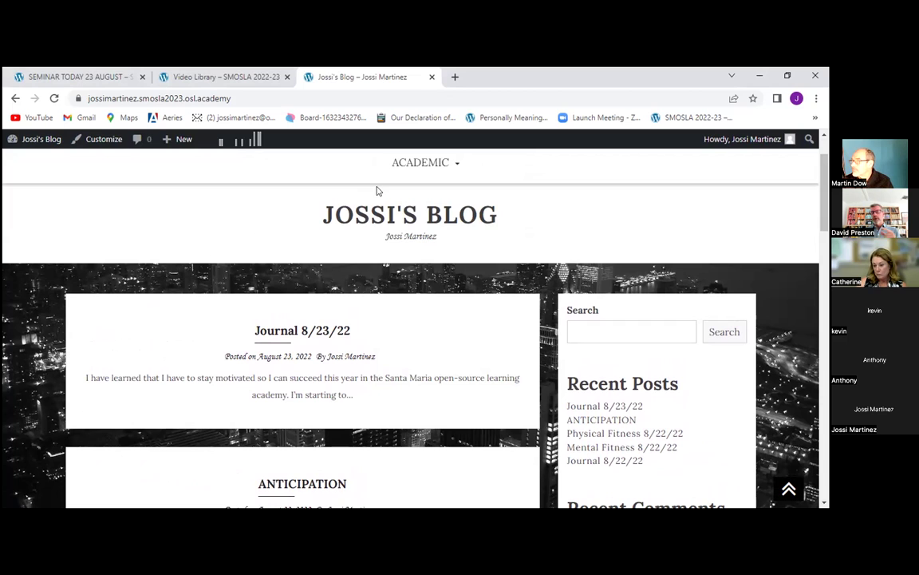
pyautogui.moveTo(425, 162)
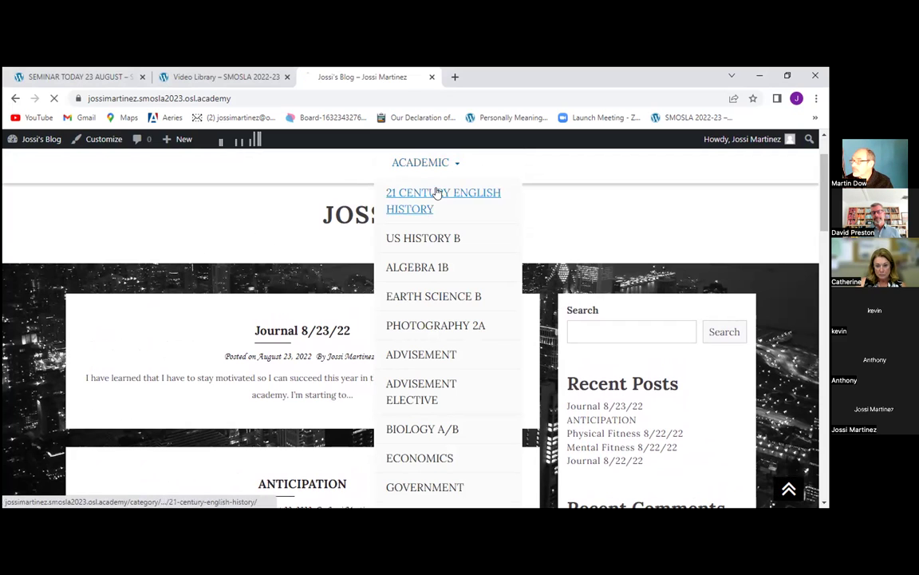
pyautogui.click(435, 192)
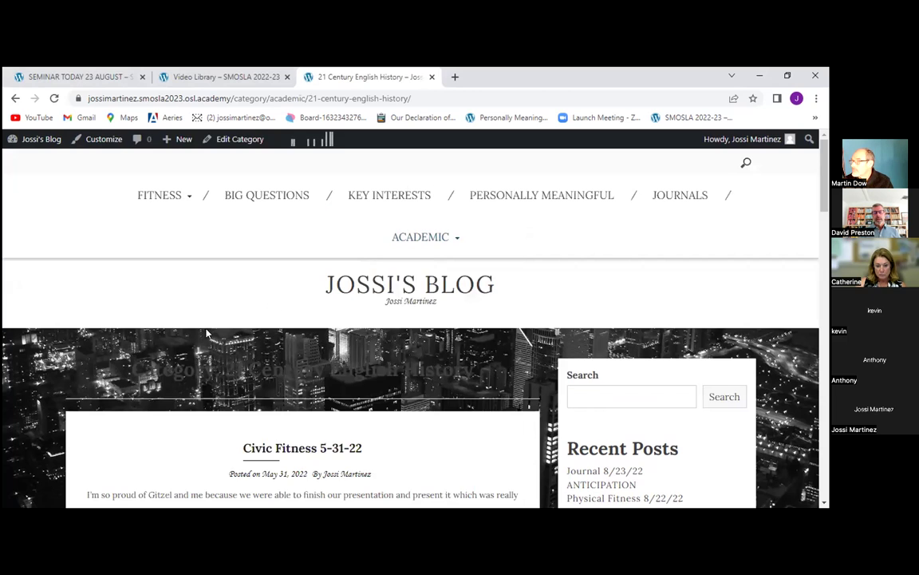
# Look through the posts filed under the 21 Century English History category.
pyautogui.scroll(-1, 206, 333)
pyautogui.scroll(-3, 206, 333)
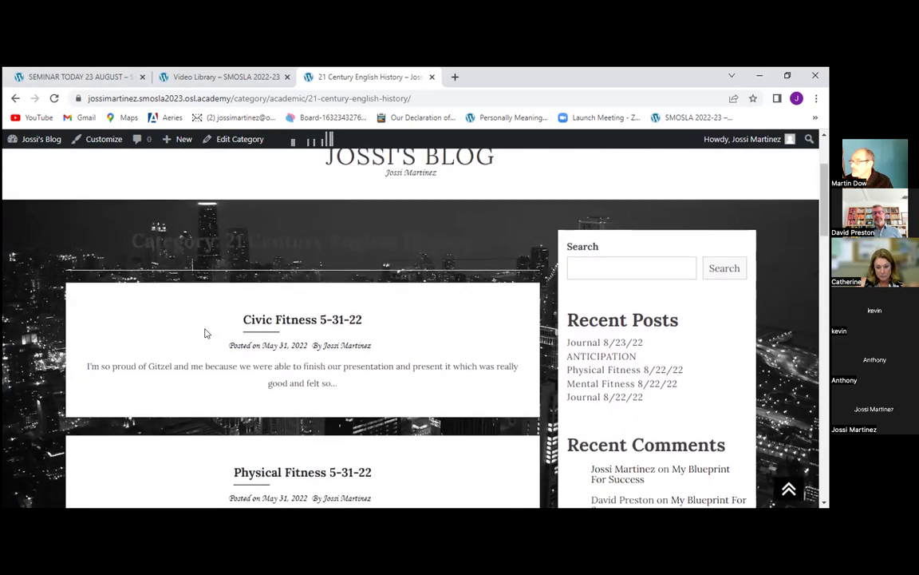
pyautogui.scroll(-3, 205, 333)
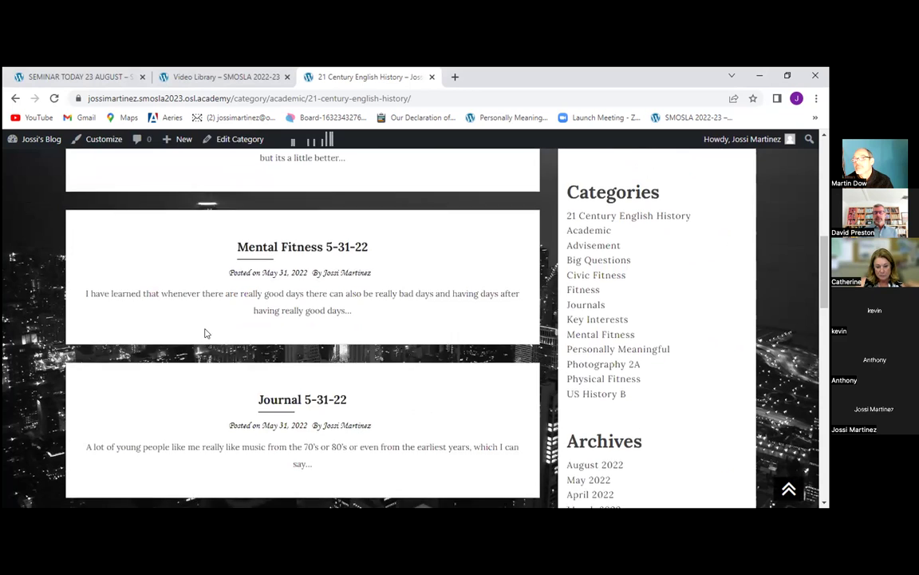
pyautogui.scroll(-3, 205, 331)
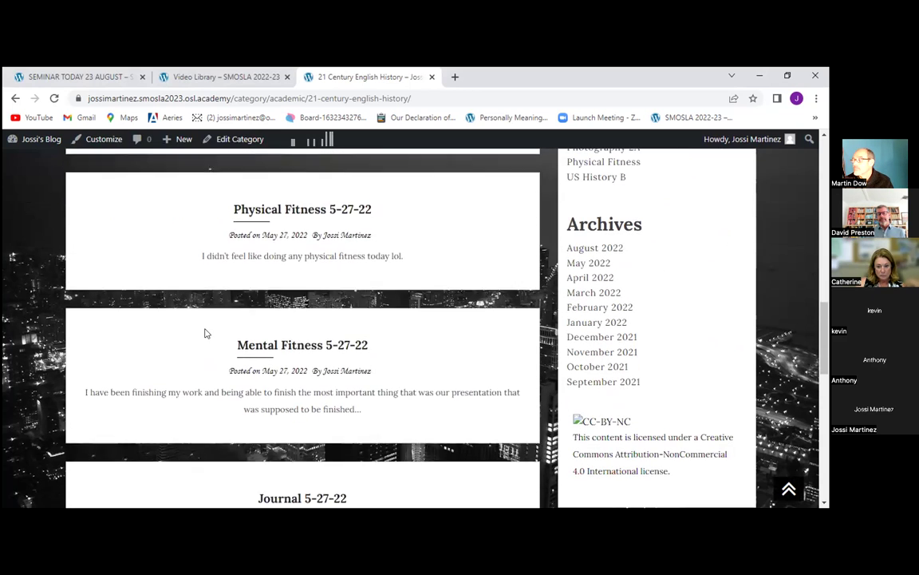
pyautogui.scroll(-4, 205, 334)
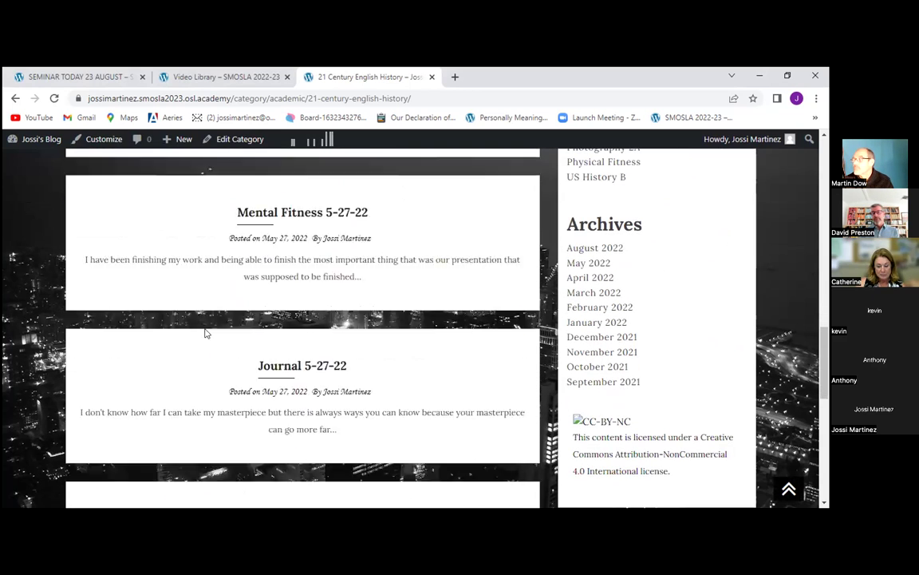
pyautogui.scroll(-2, 205, 334)
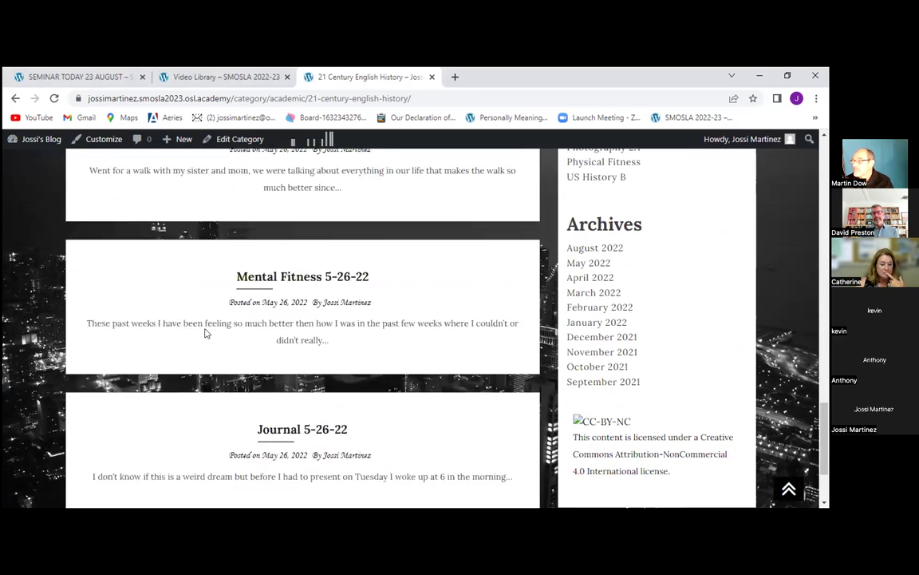
pyautogui.scroll(2, 205, 334)
pyautogui.scroll(10, 205, 334)
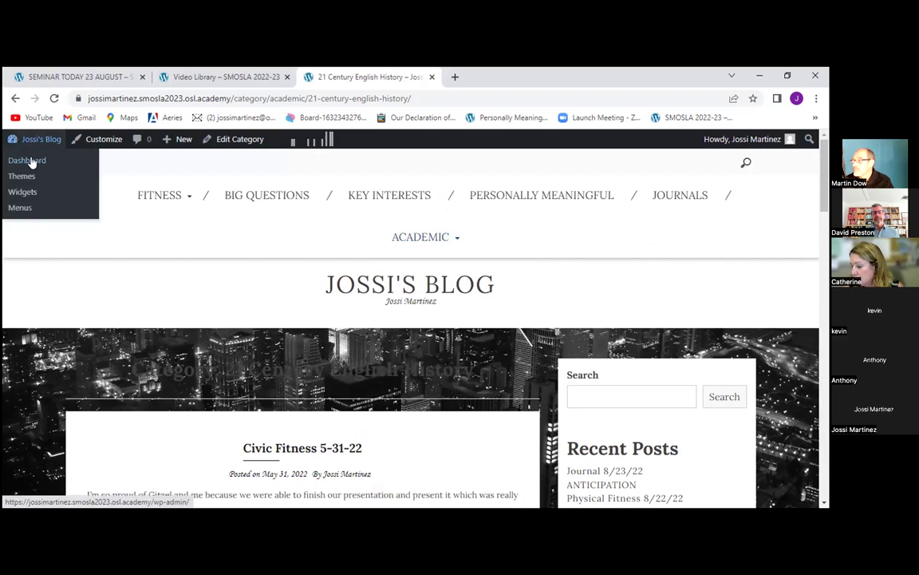
# Go to the blog's WordPress dashboard and start a new post titled "Thoughts on Biology".
pyautogui.click(34, 159)
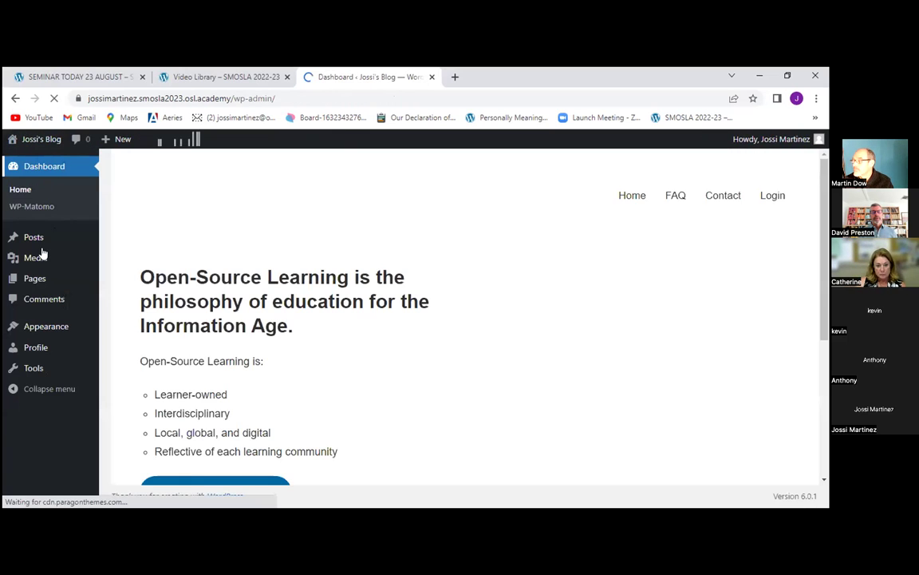
pyautogui.click(122, 141)
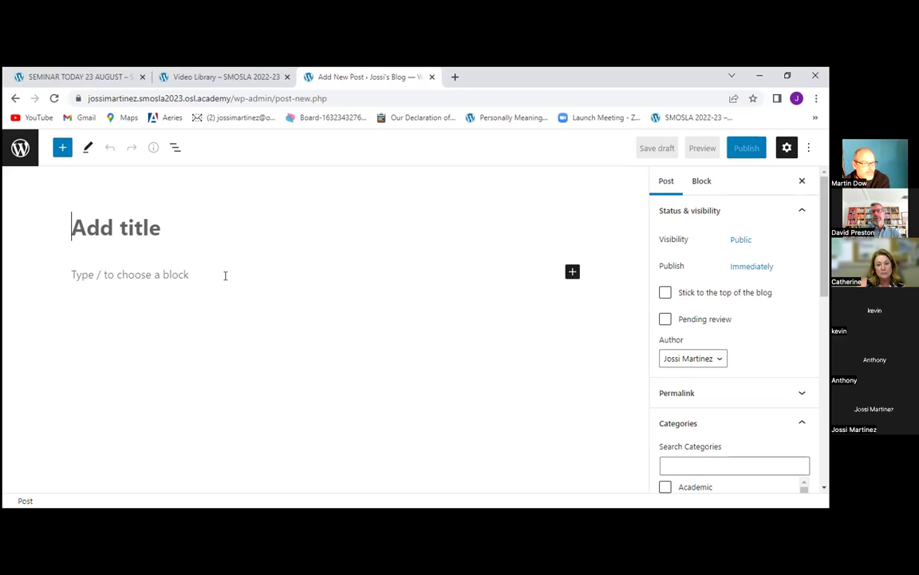
pyautogui.write('Thoughts on Biology')
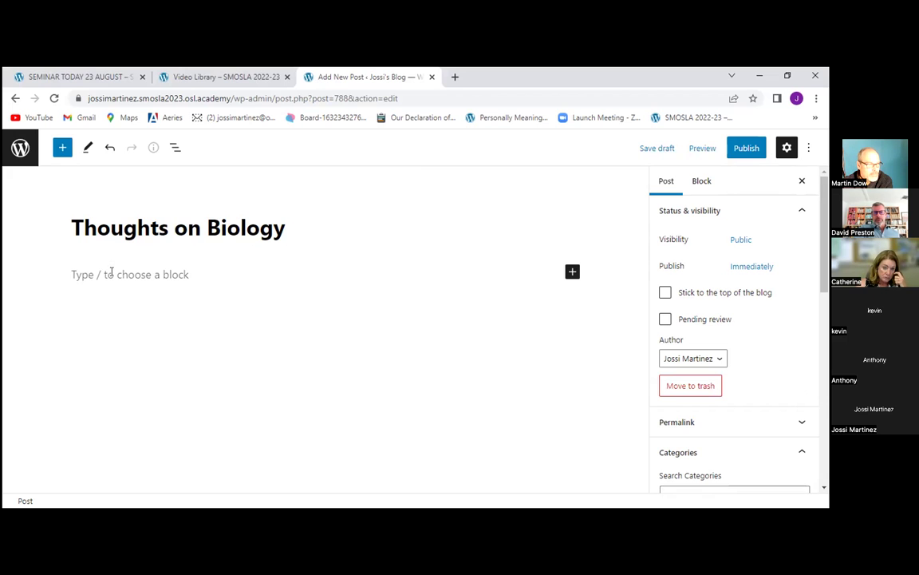
# Write the post's opening sentence: "When I think about biology I think about science.".
pyautogui.click(111, 272)
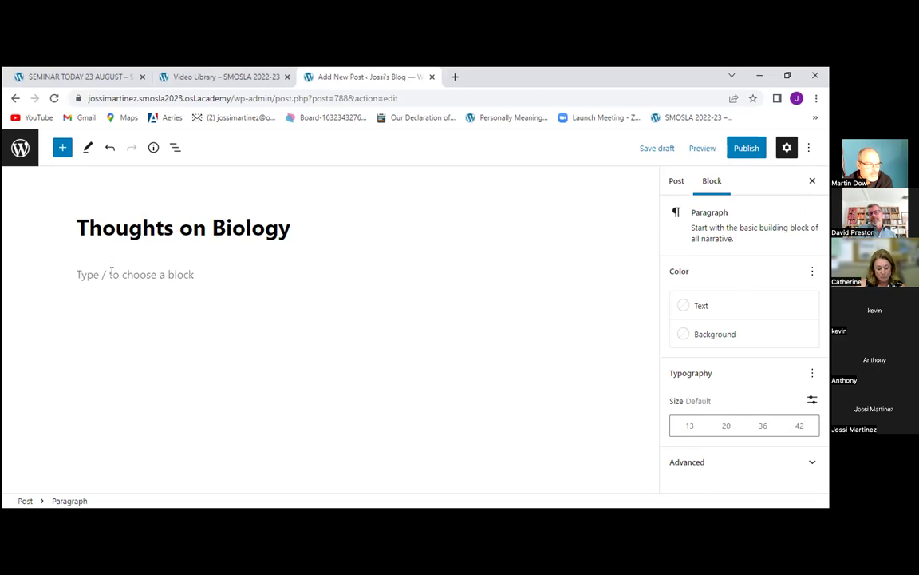
pyautogui.write('Whe')
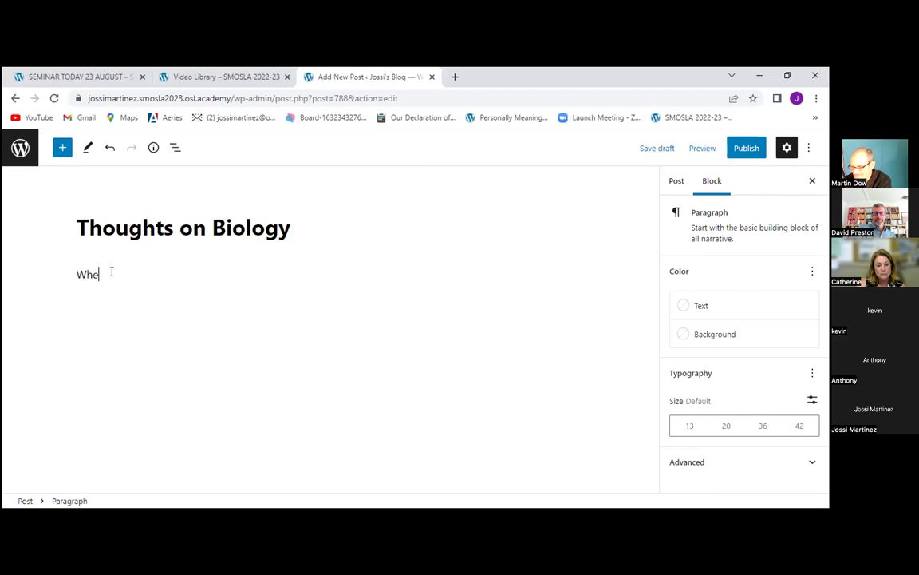
pyautogui.write('n I thin')
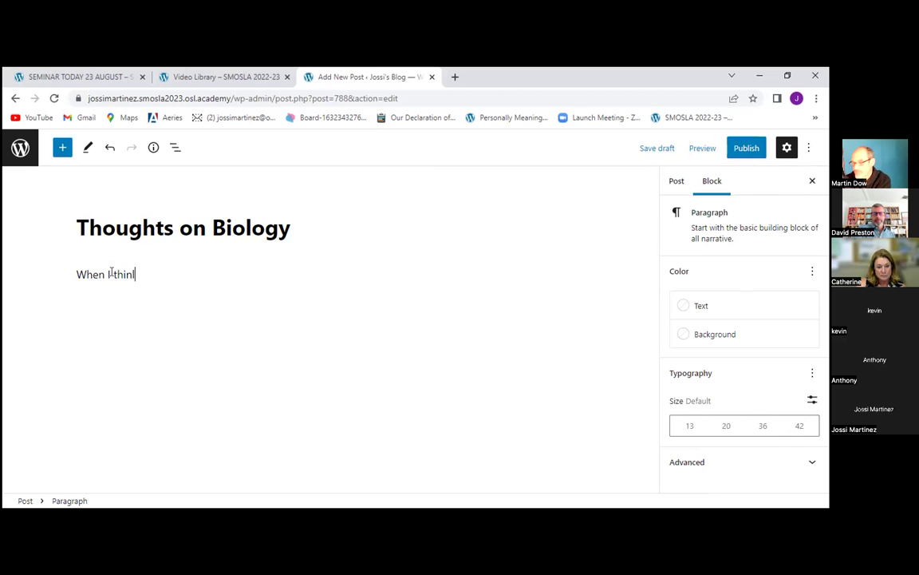
pyautogui.write('k ')
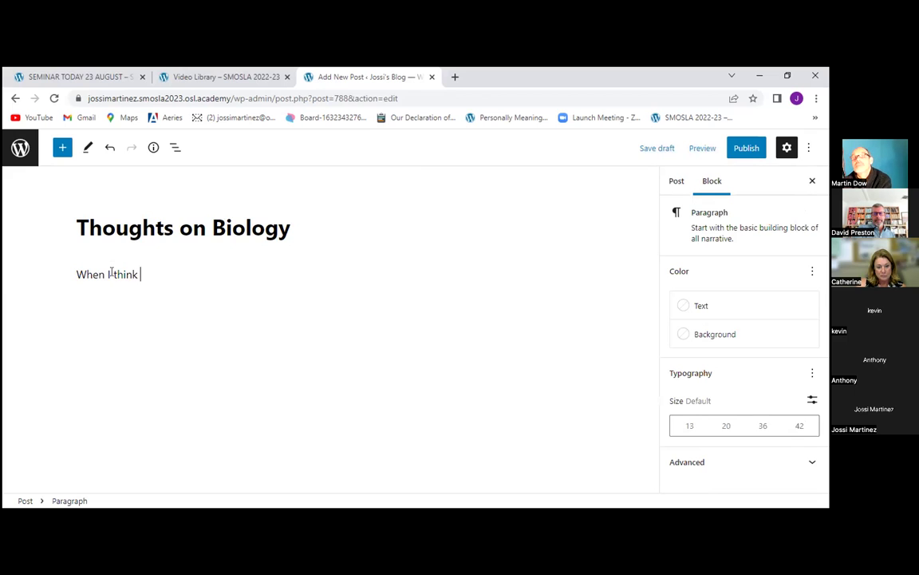
pyautogui.write('about ')
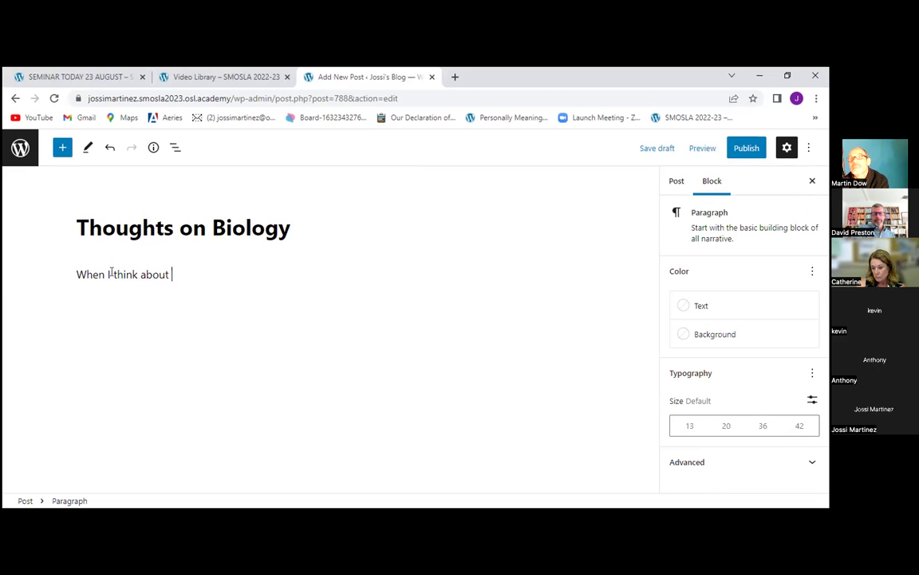
pyautogui.write('bi')
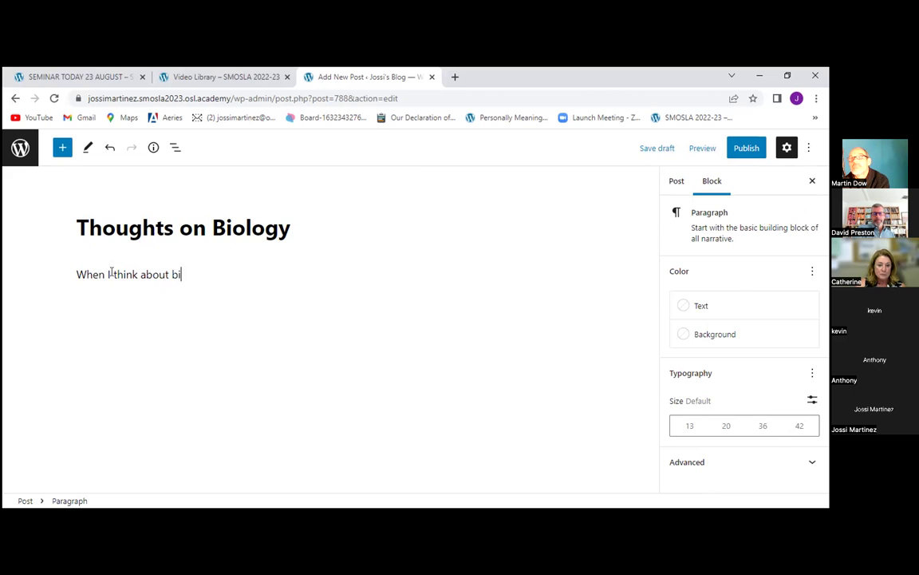
pyautogui.write('ology I think about sienc')
pyautogui.press('BackSpace')
pyautogui.press('BackSpace')
pyautogui.press('BackSpace')
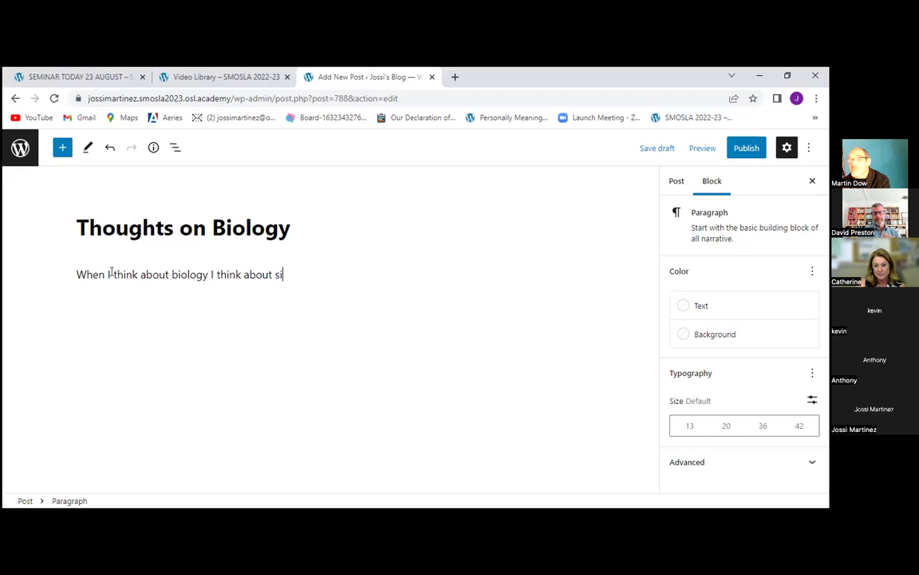
pyautogui.press('BackSpace')
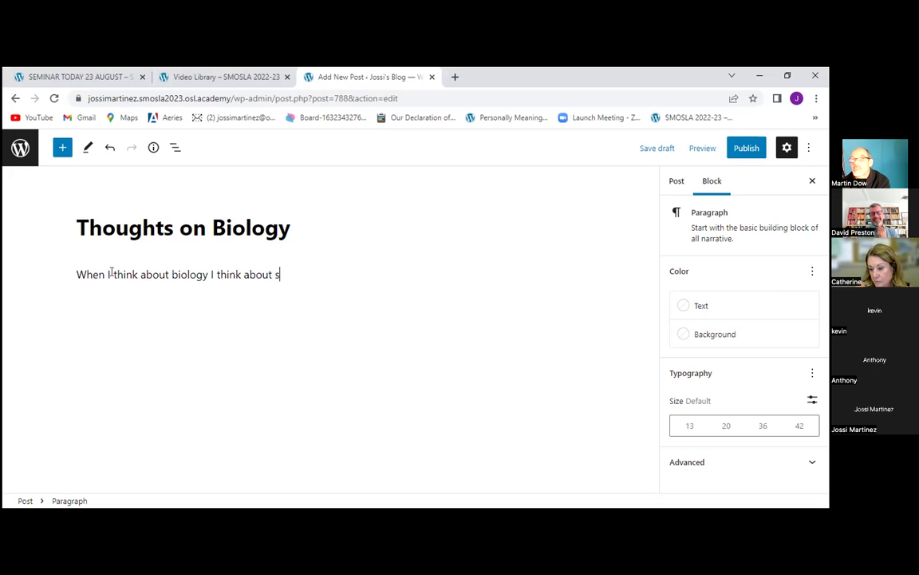
pyautogui.write('c')
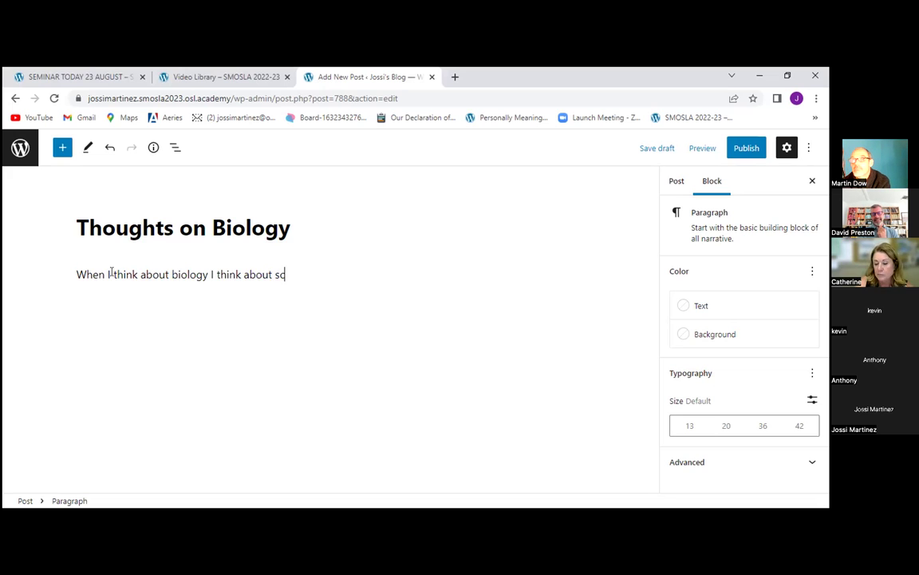
pyautogui.write('ience')
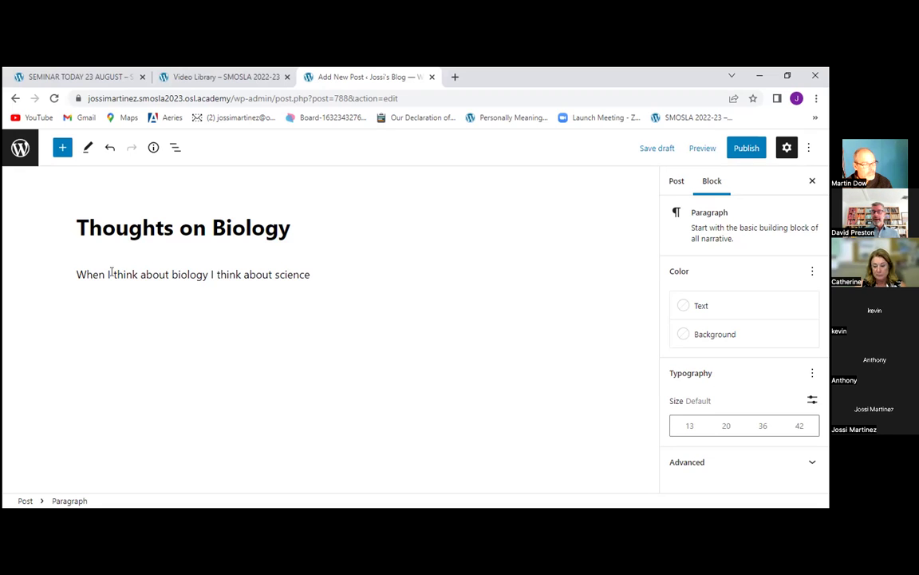
pyautogui.write('.')
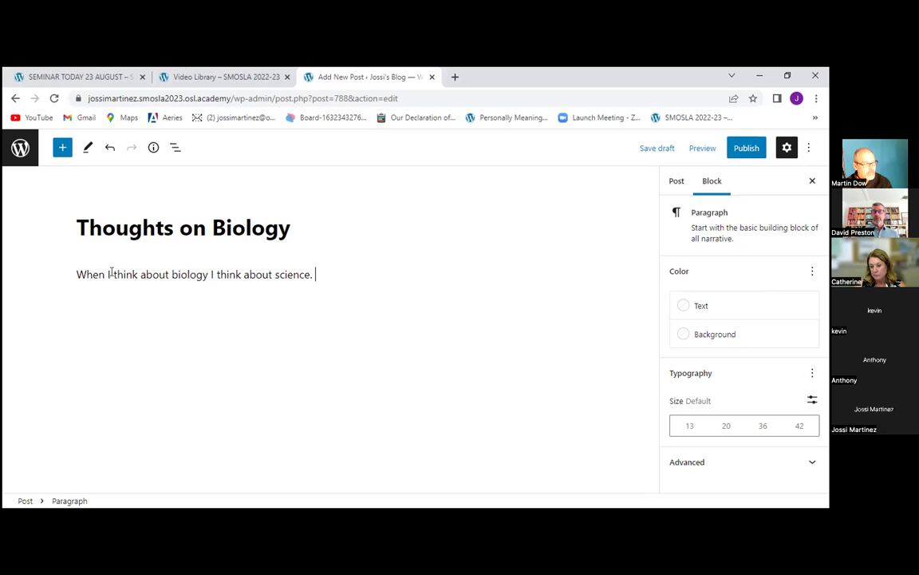
# Continue the post's paragraph after the opening sentence with "I'm not really sure what biology means or is".
pyautogui.write(' I')
pyautogui.write("'m n")
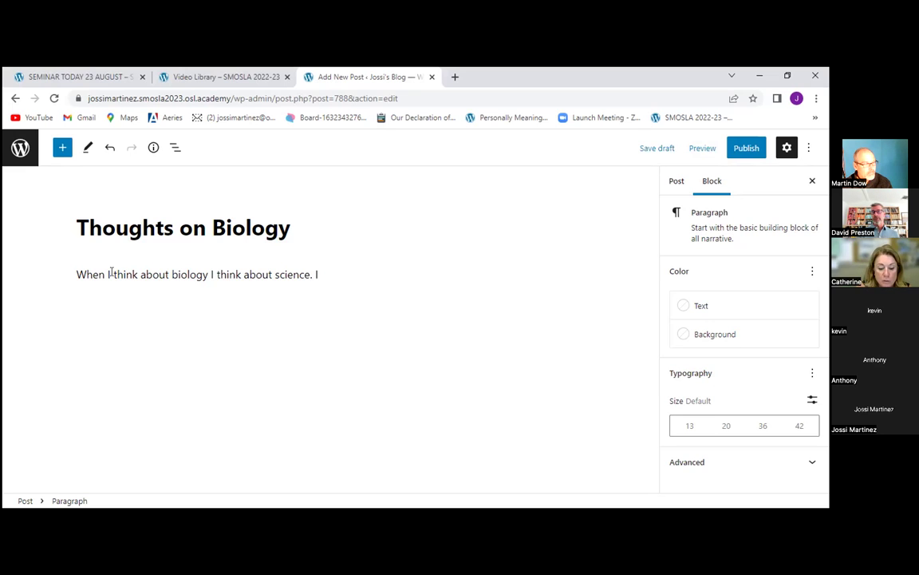
pyautogui.write('ot ')
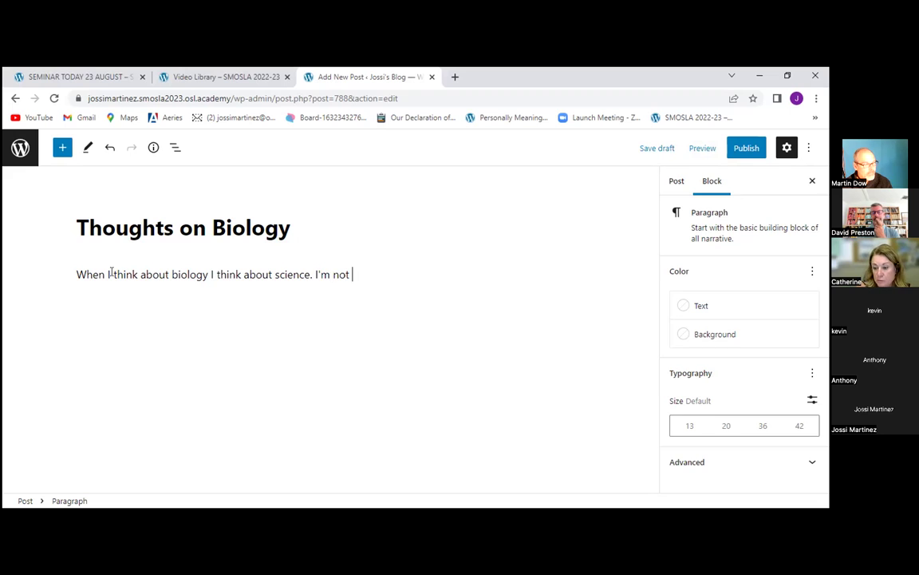
pyautogui.write('really ')
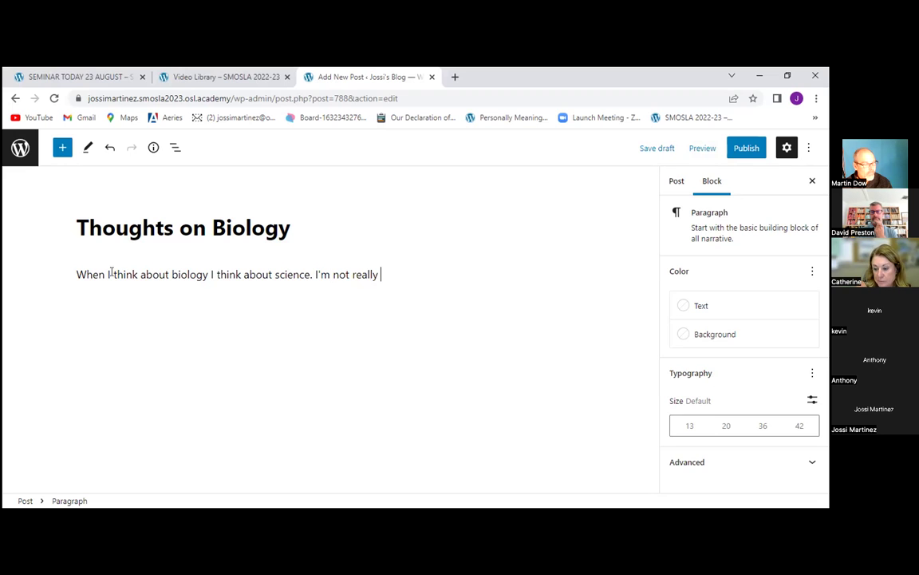
pyautogui.write('sure')
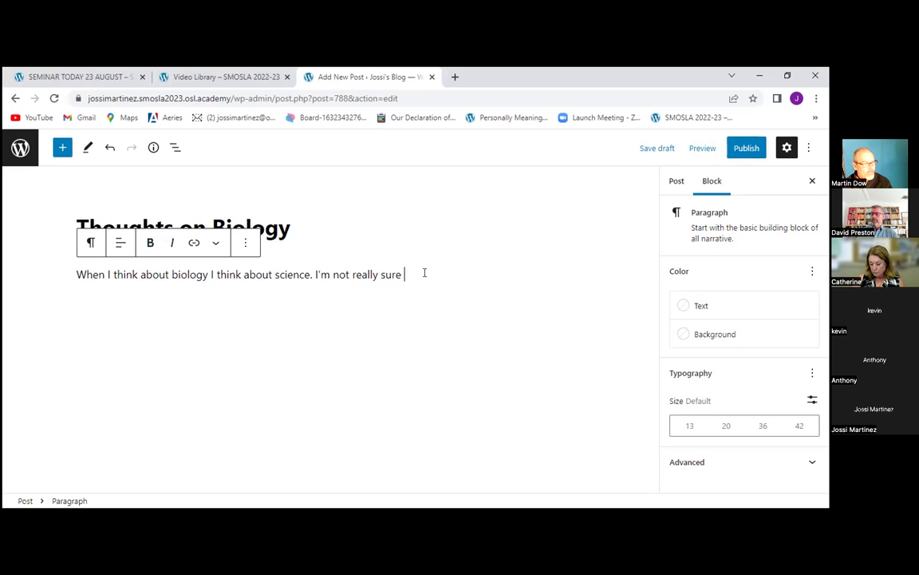
pyautogui.write('ab')
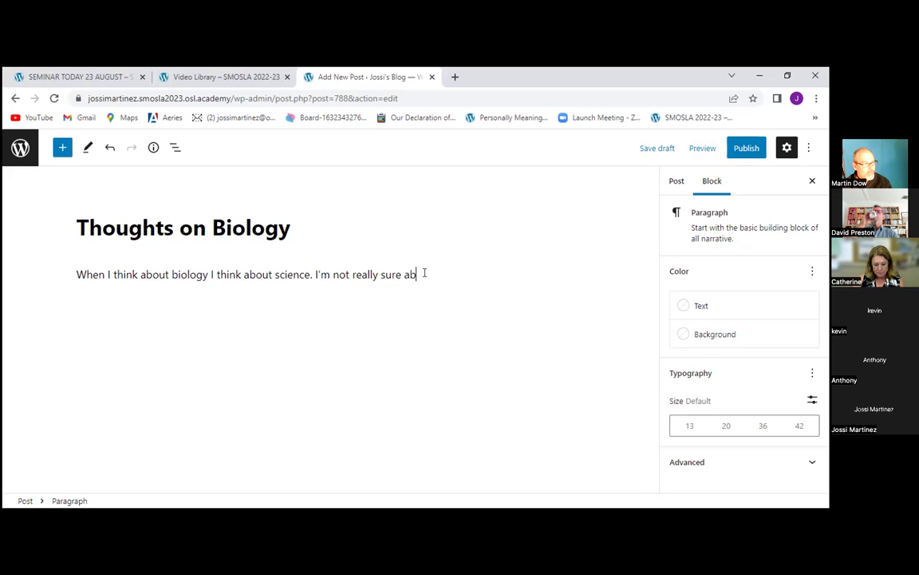
pyautogui.press('BackSpace')
pyautogui.press('BackSpace')
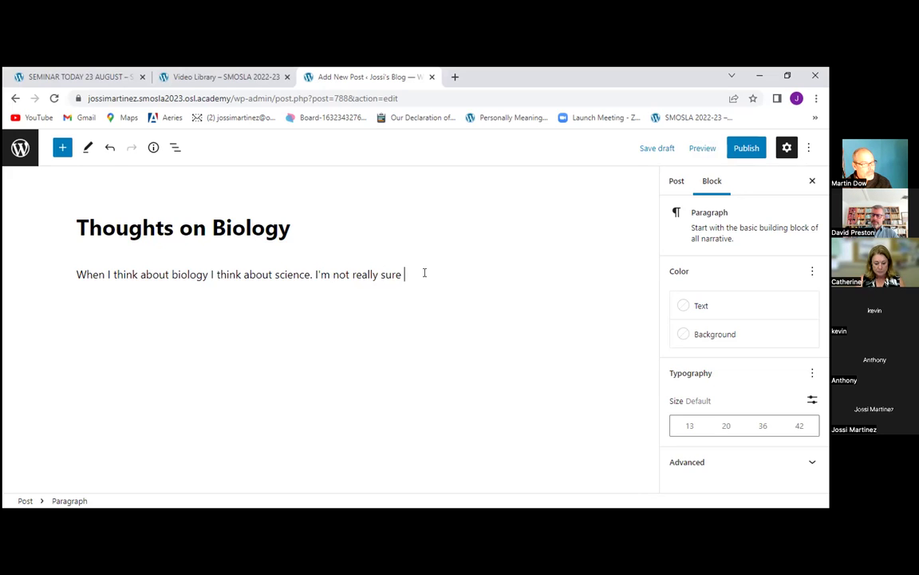
pyautogui.write('what')
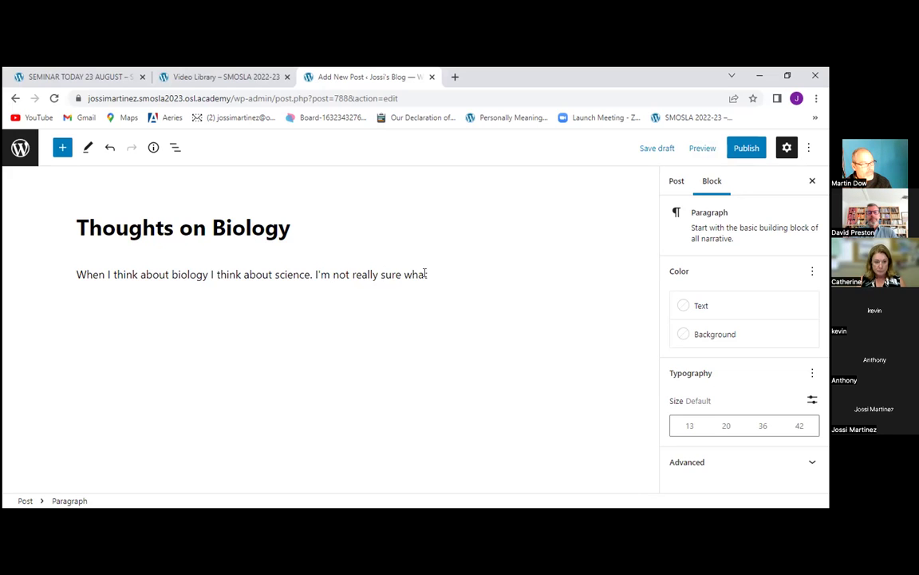
pyautogui.write(' biology ')
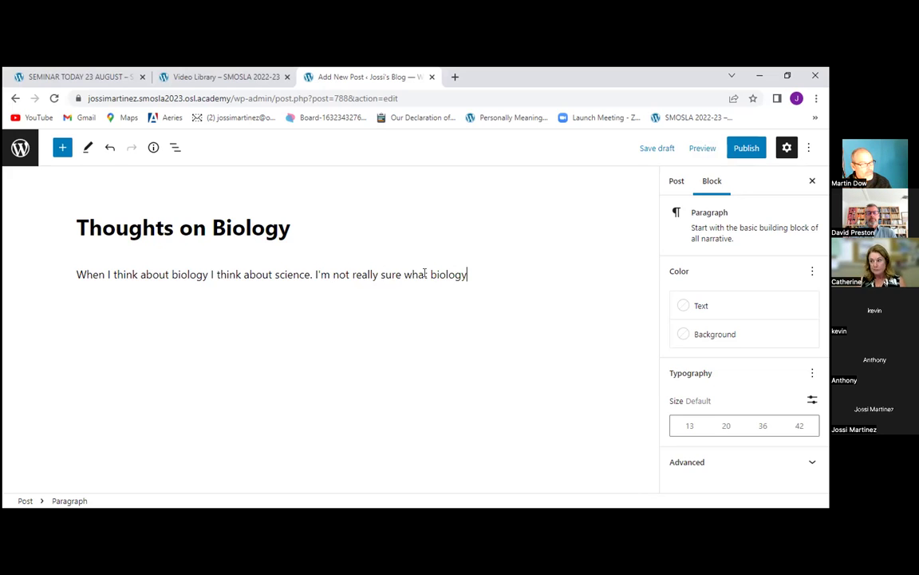
pyautogui.write('means ')
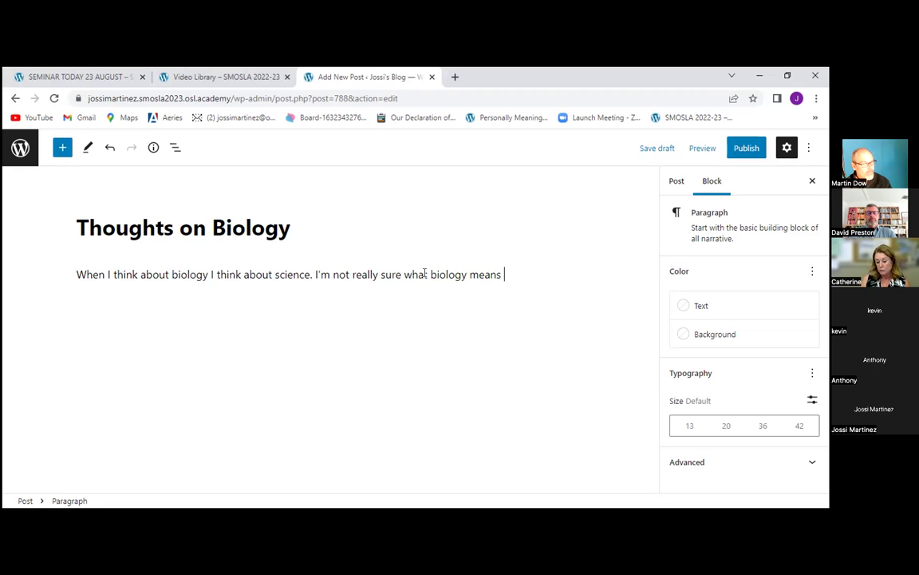
pyautogui.write('or is')
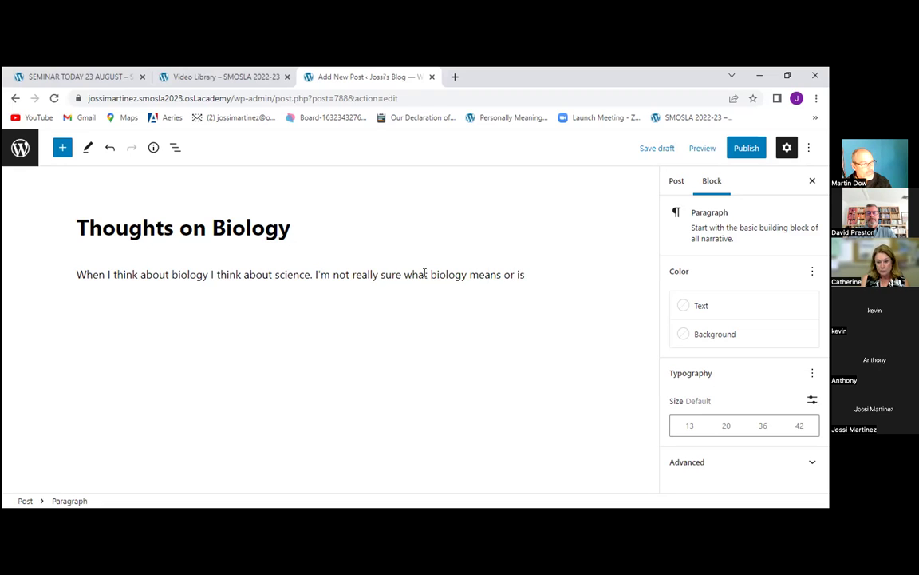
# Complete the second sentence with "but I would like to research more about it.".
pyautogui.write(' but I would ')
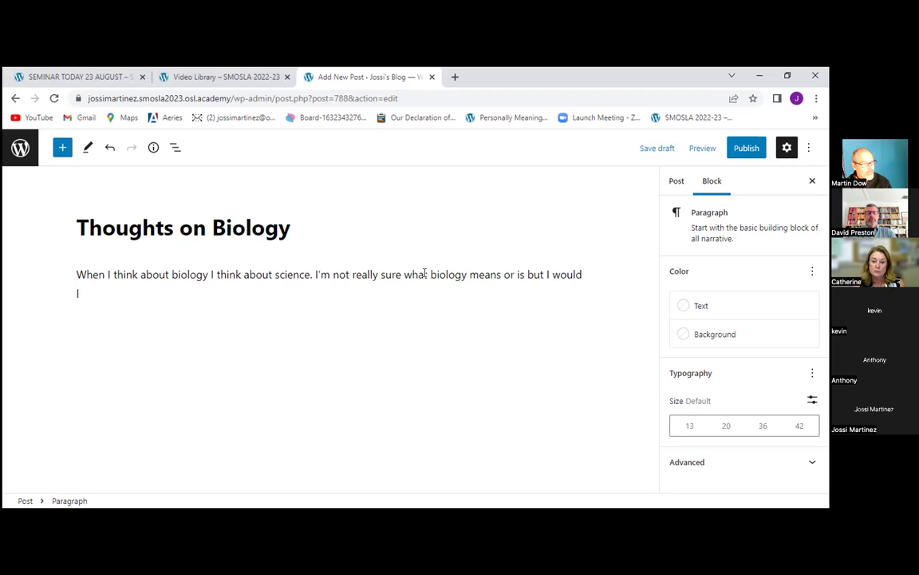
pyautogui.write('like to rea')
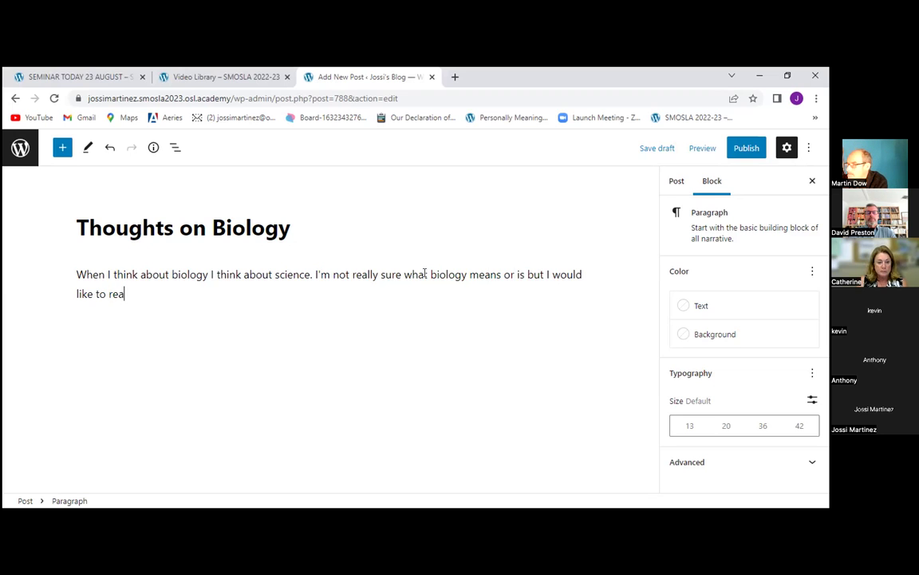
pyautogui.press('BackSpace')
pyautogui.write('sea')
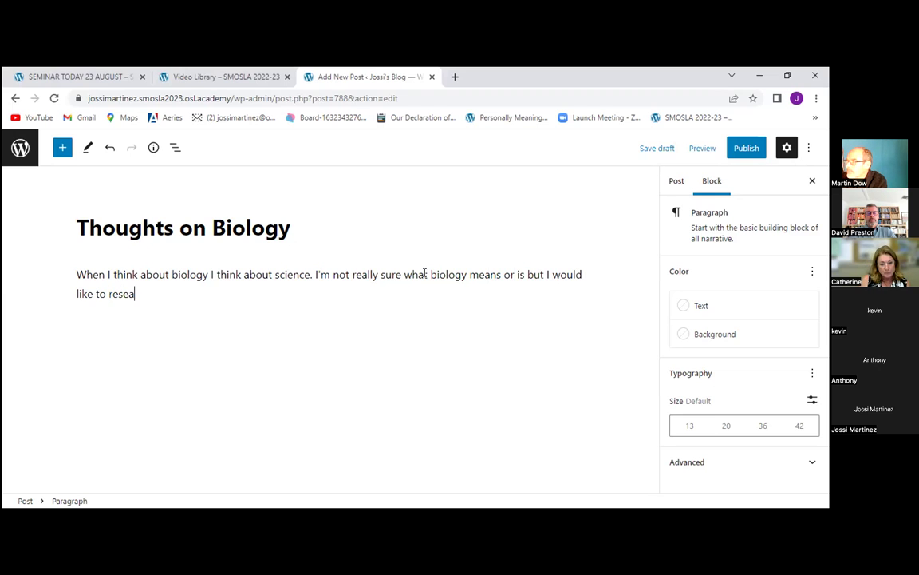
pyautogui.write('rch ')
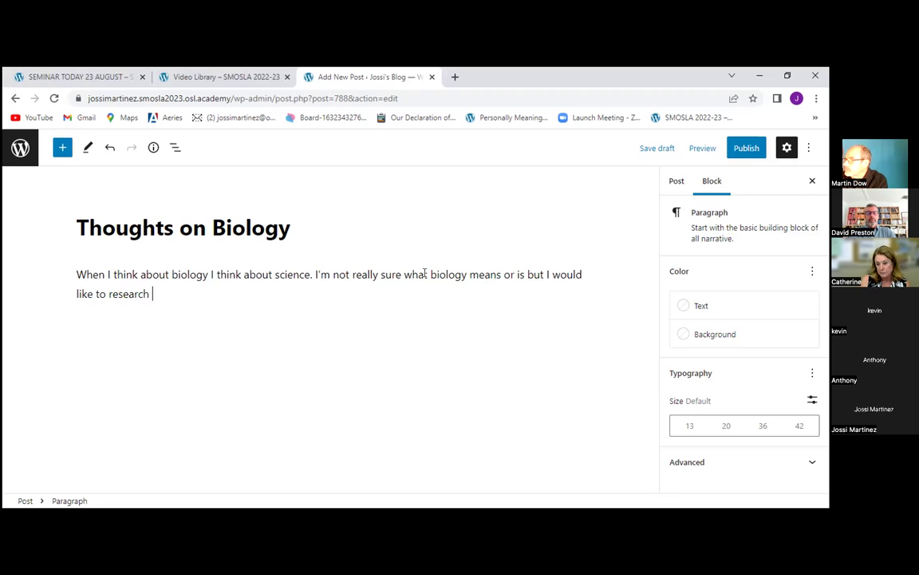
pyautogui.write('more abou')
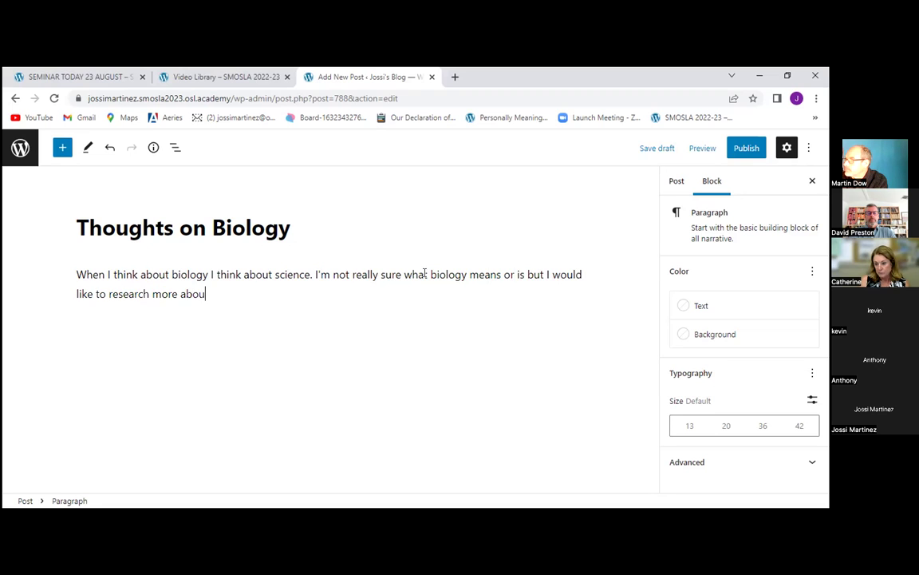
pyautogui.write('t it.')
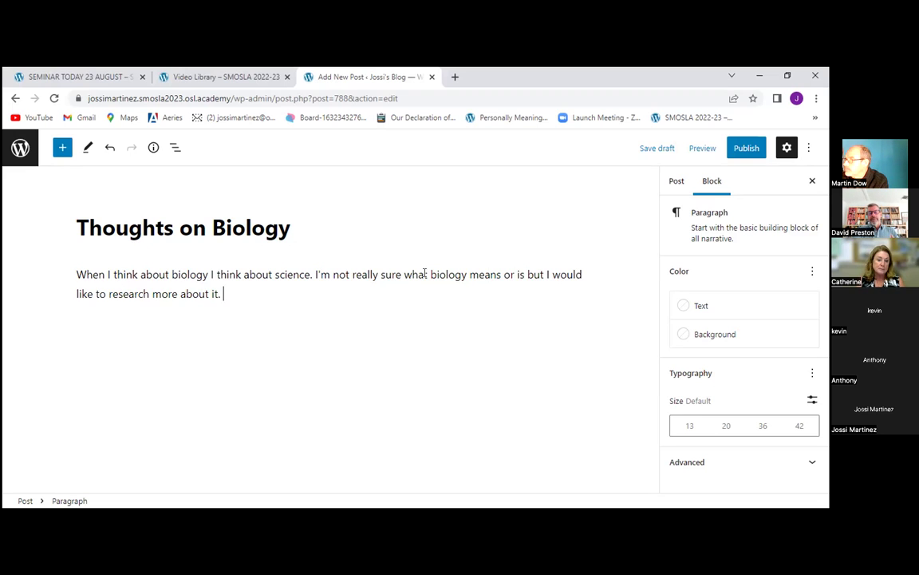
# Add the closing line "stay tuned...." below the paragraph, leaving an empty paragraph between them.
pyautogui.press('Return')
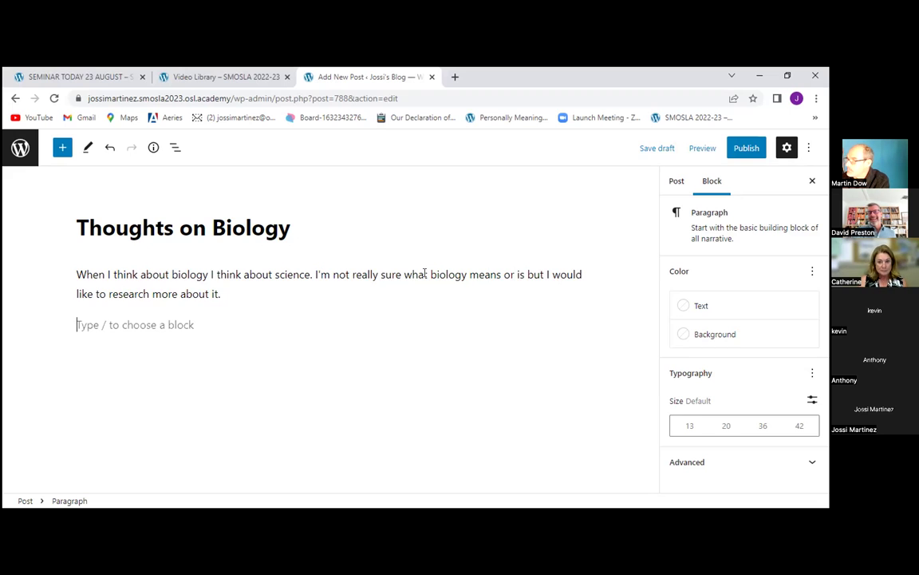
pyautogui.press('Return')
pyautogui.write('stay tuned...')
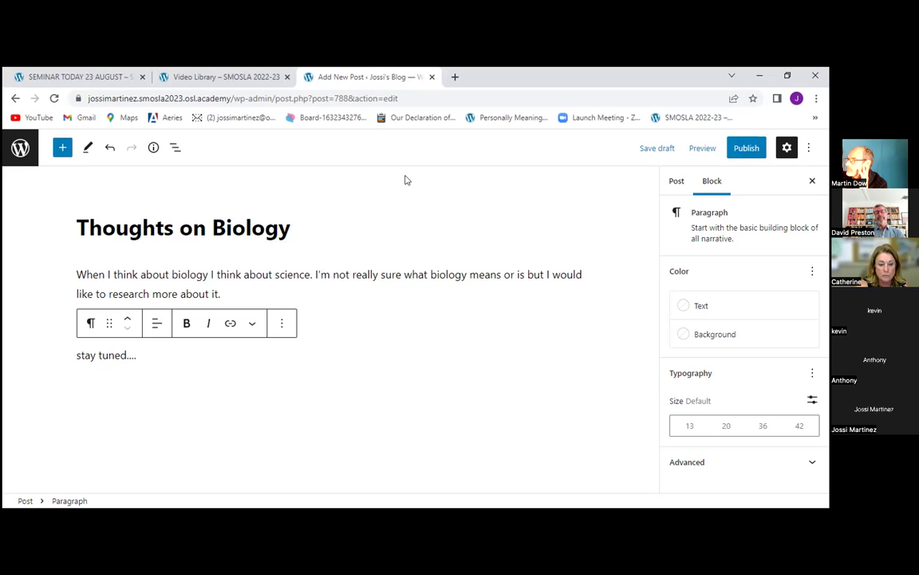
# Assign the post to the Biology A/B category and publish it.
pyautogui.click(677, 182)
pyautogui.scroll(-3, 691, 343)
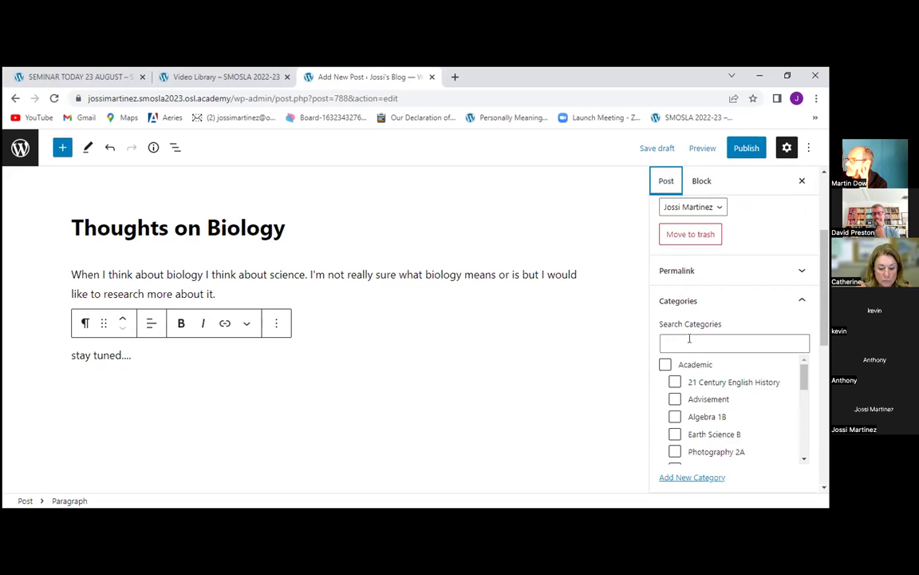
pyautogui.scroll(-2, 694, 355)
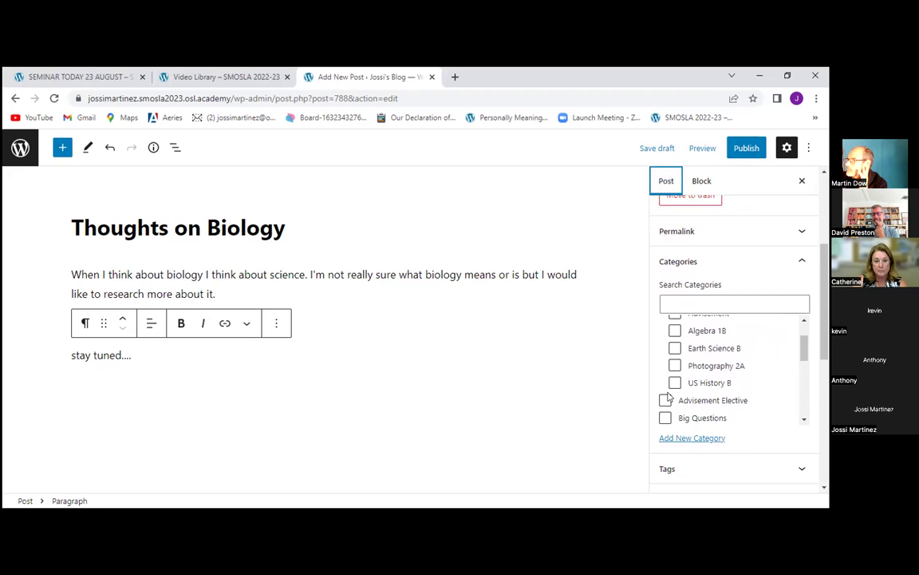
pyautogui.scroll(-2, 678, 387)
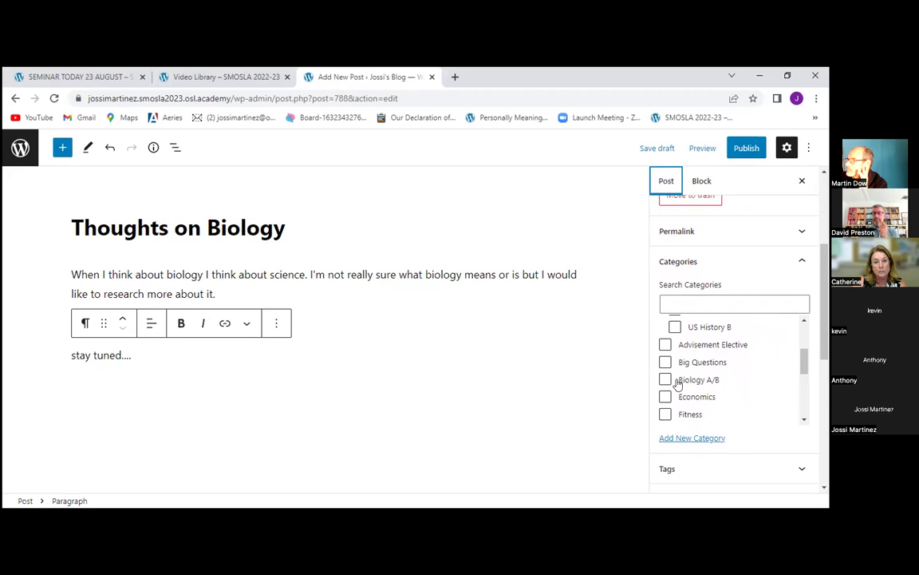
pyautogui.click(666, 381)
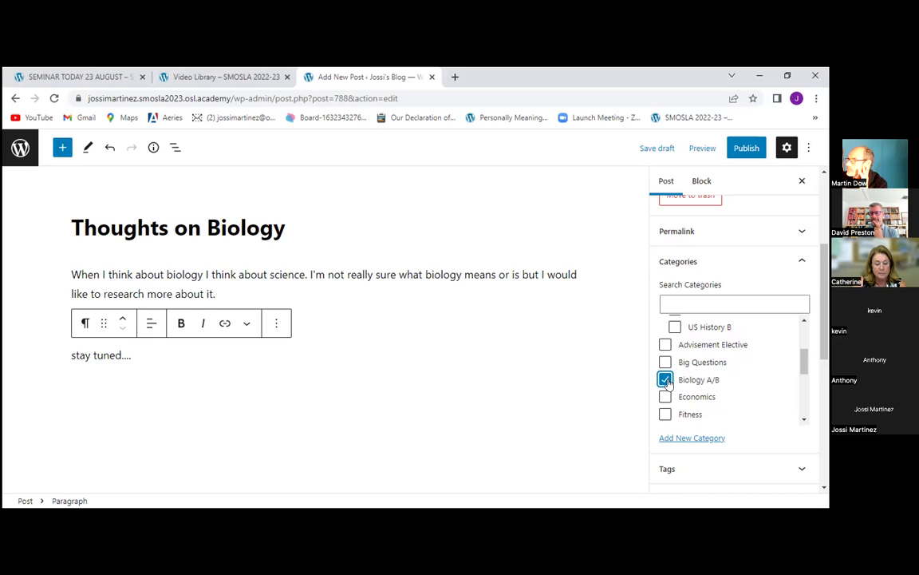
pyautogui.click(743, 148)
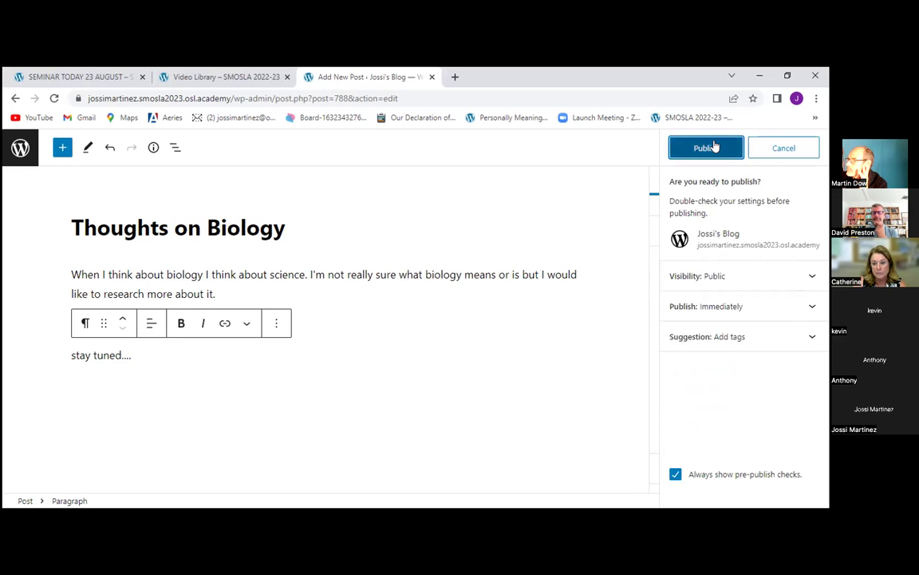
pyautogui.click(716, 148)
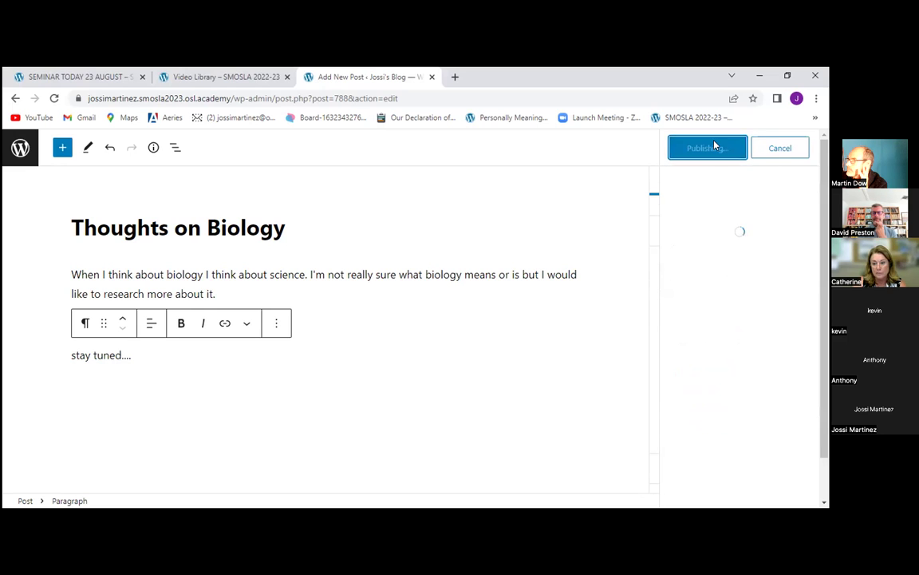
# Leave the editor for the public blog and view the published post in the Biology A/B category.
pyautogui.click(15, 150)
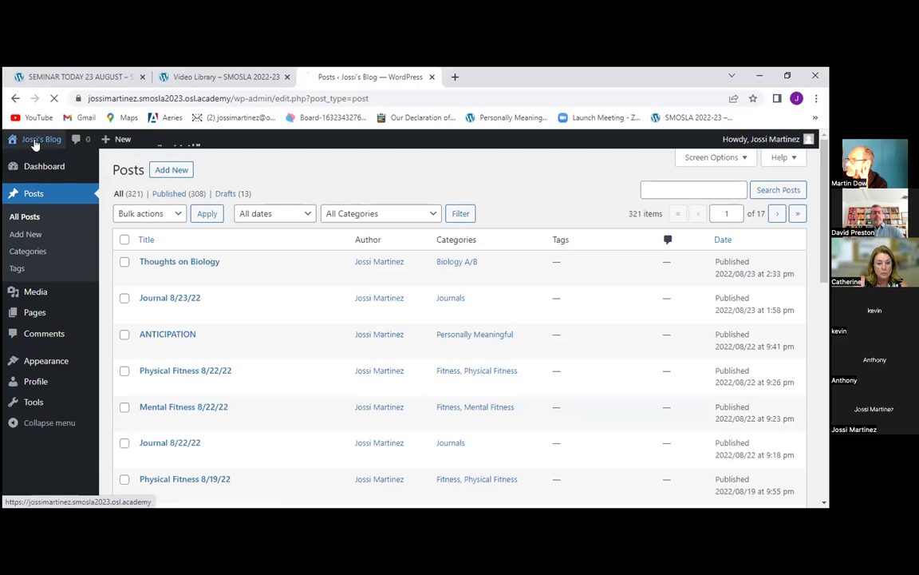
pyautogui.click(34, 141)
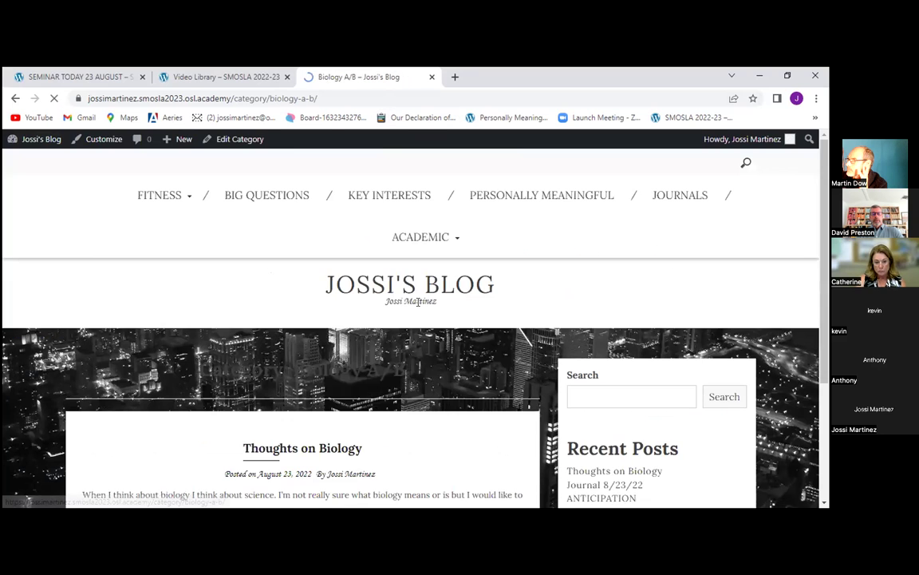
pyautogui.scroll(-3, 277, 325)
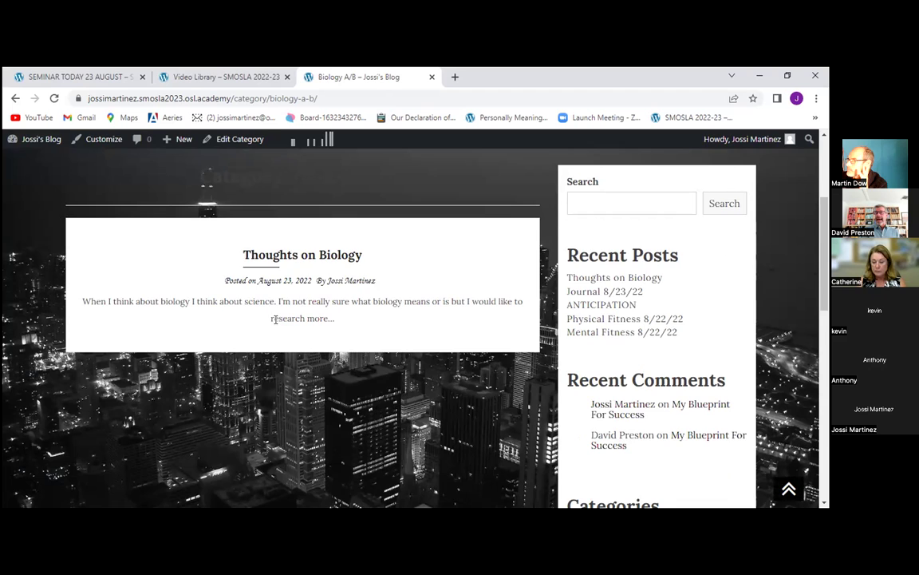
pyautogui.scroll(1, 275, 319)
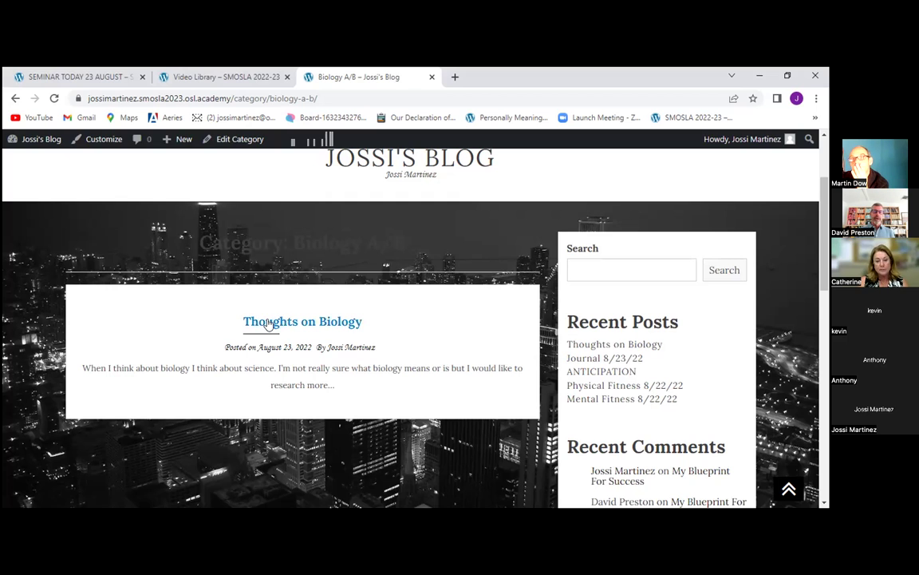
# Return to the blog's dashboard and open the "Thoughts on Biology" post for editing from the posts list.
pyautogui.moveTo(24, 137)
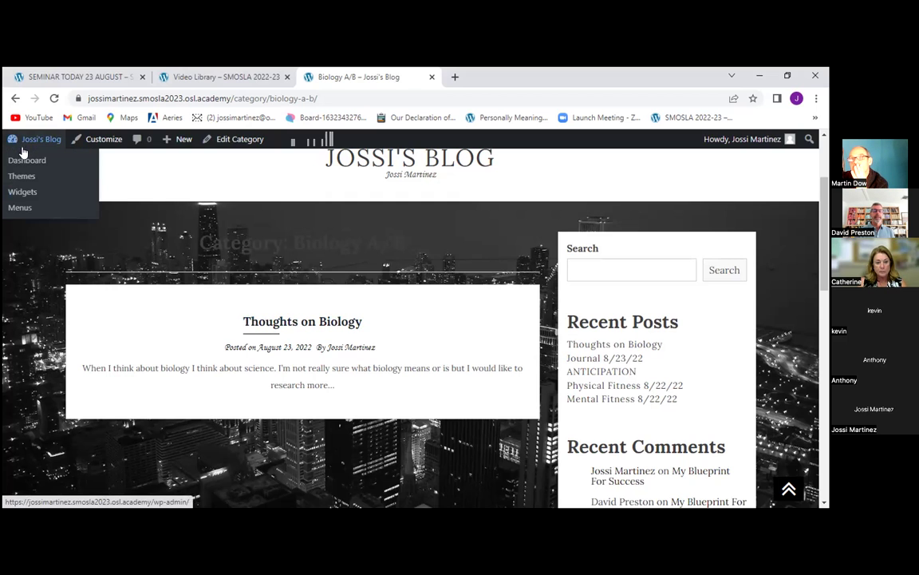
pyautogui.click(24, 160)
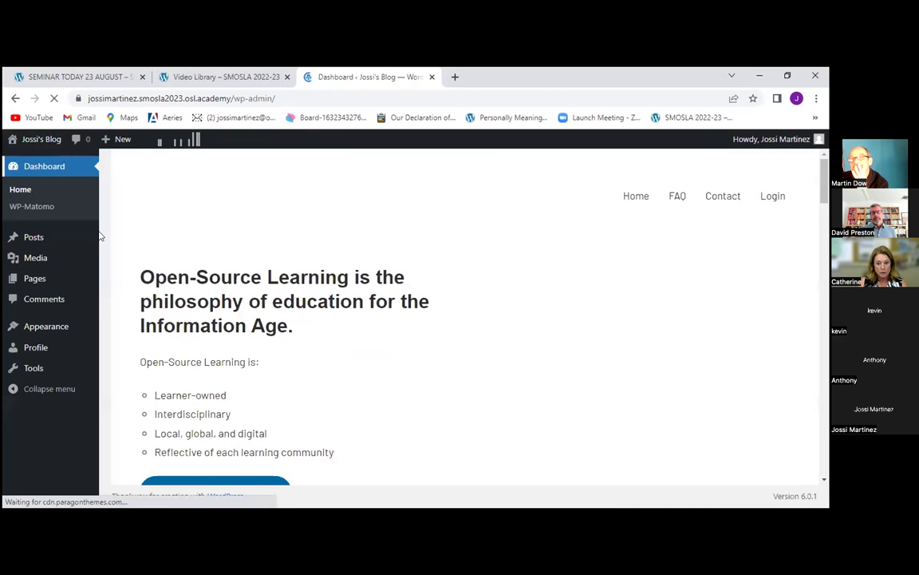
pyautogui.click(134, 239)
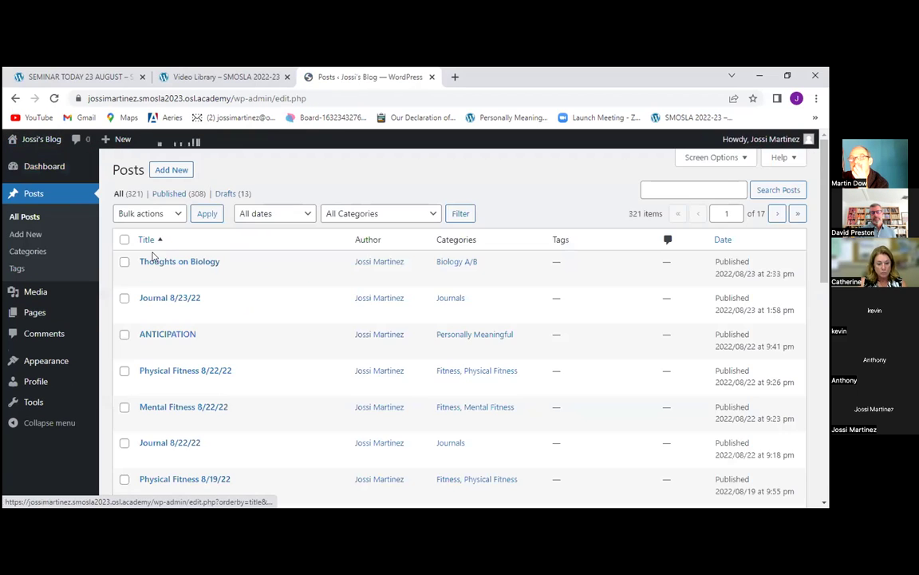
pyautogui.click(145, 277)
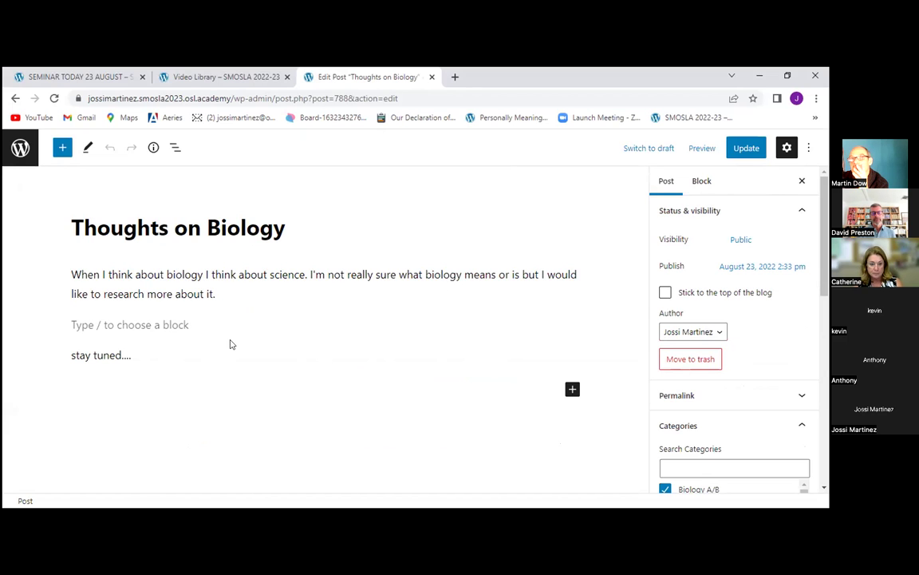
# Start the empty paragraph above "stay tuned...." with the words "When I was excersing".
pyautogui.click(161, 325)
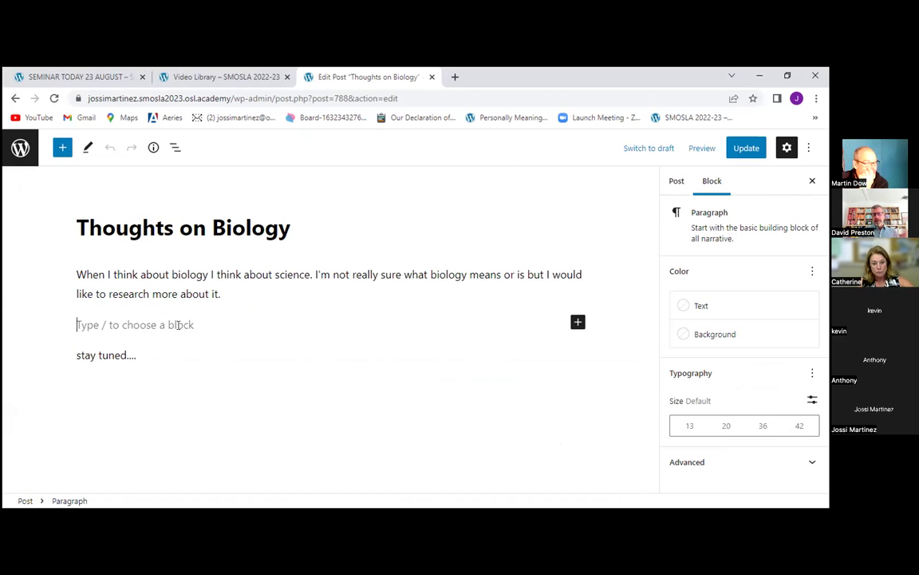
pyautogui.write('When ')
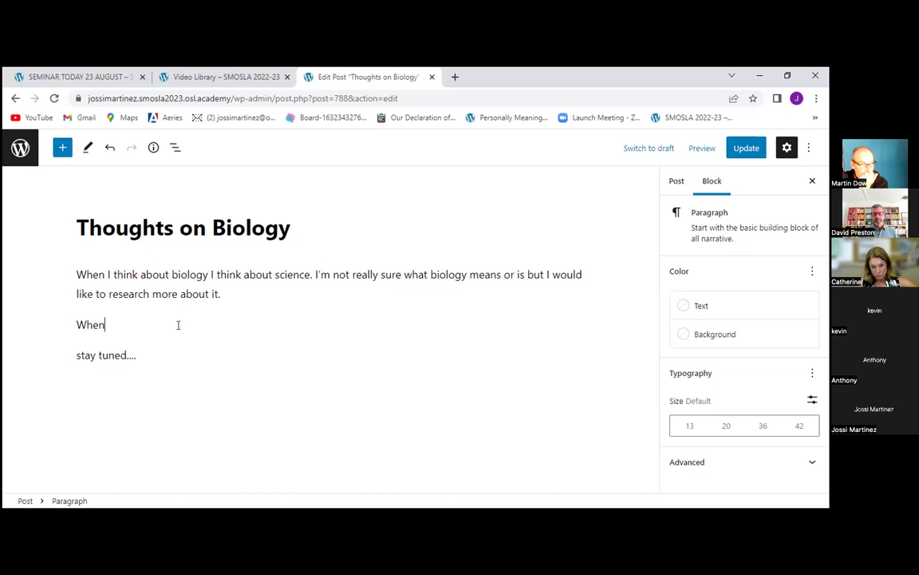
pyautogui.write('I w')
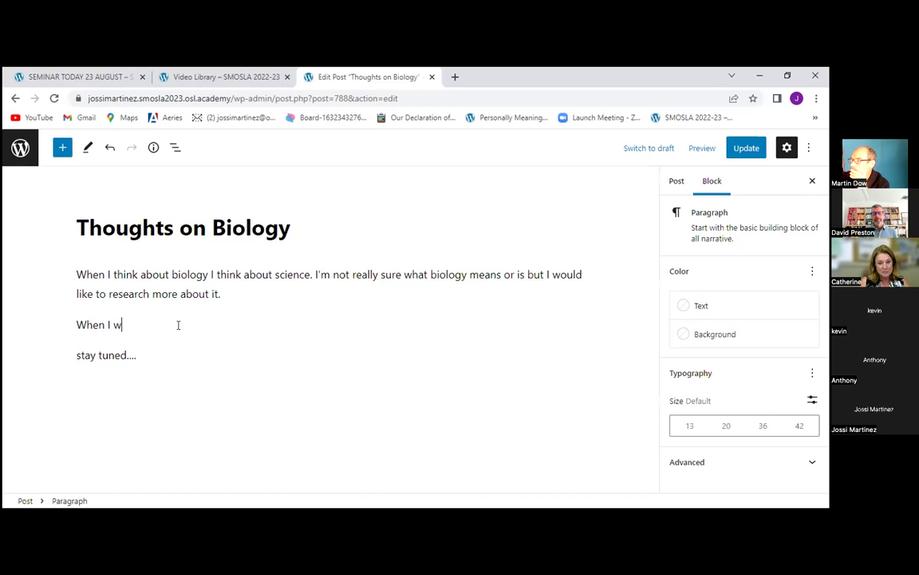
pyautogui.write('as e')
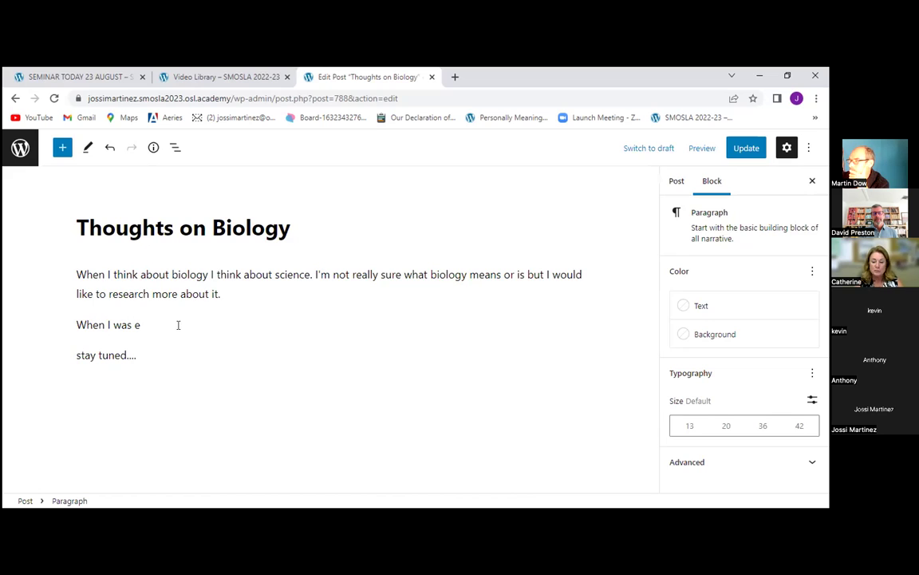
pyautogui.write('xcers')
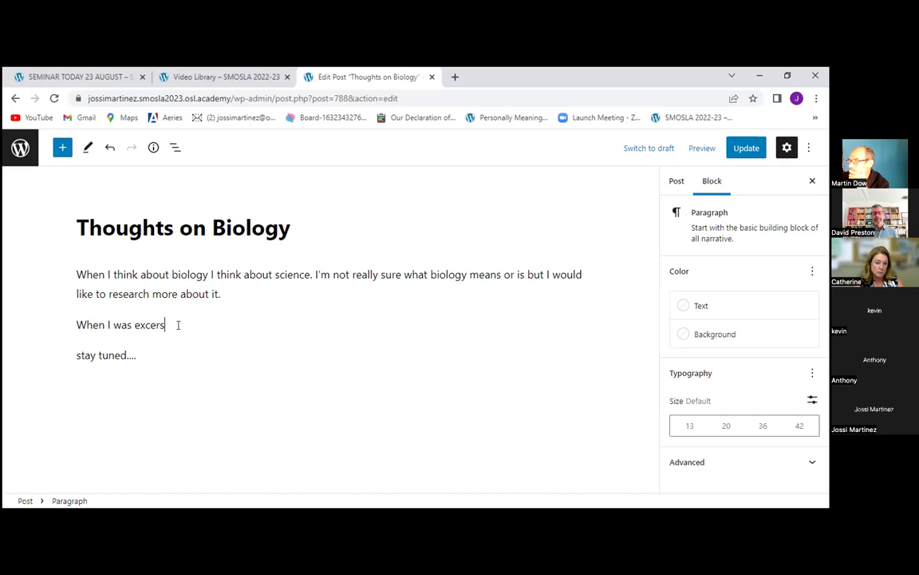
pyautogui.write('ing')
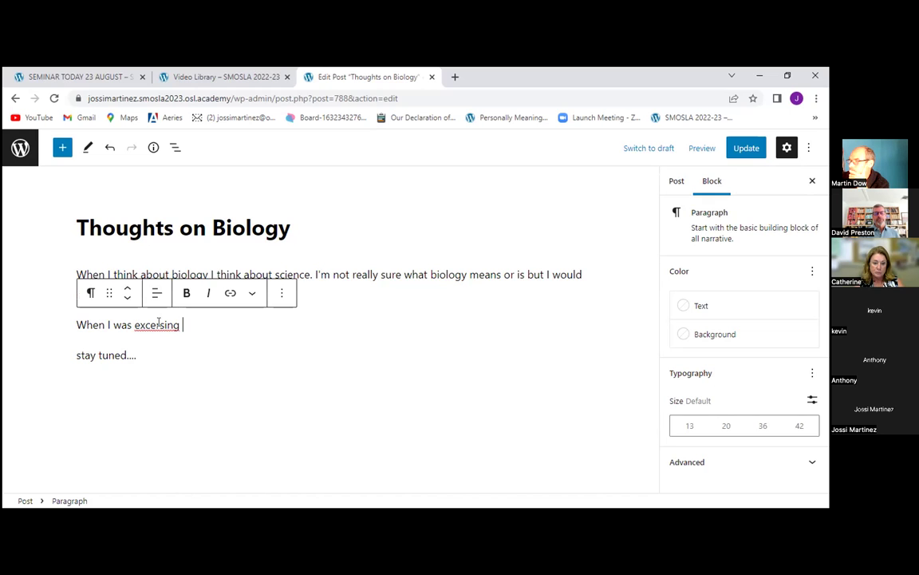
# Check the spelling suggestions for "excersing" and try to retype the word, starting with "exce".
pyautogui.rightClick(158, 322)
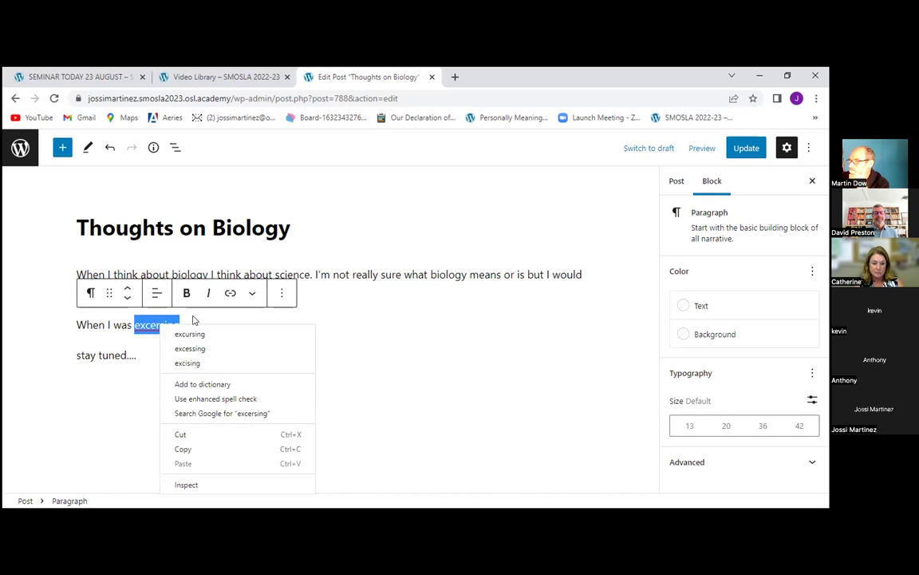
pyautogui.click(193, 320)
pyautogui.press('BackSpace')
pyautogui.press('BackSpace')
pyautogui.press('BackSpace')
pyautogui.press('BackSpace')
pyautogui.press('BackSpace')
pyautogui.press('BackSpace')
pyautogui.press('BackSpace')
pyautogui.press('BackSpace')
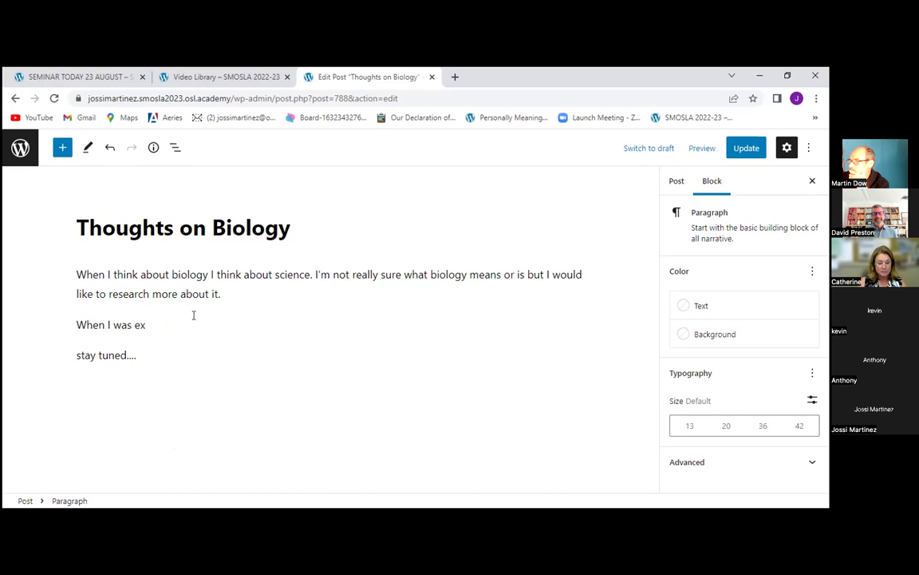
pyautogui.write('ce')
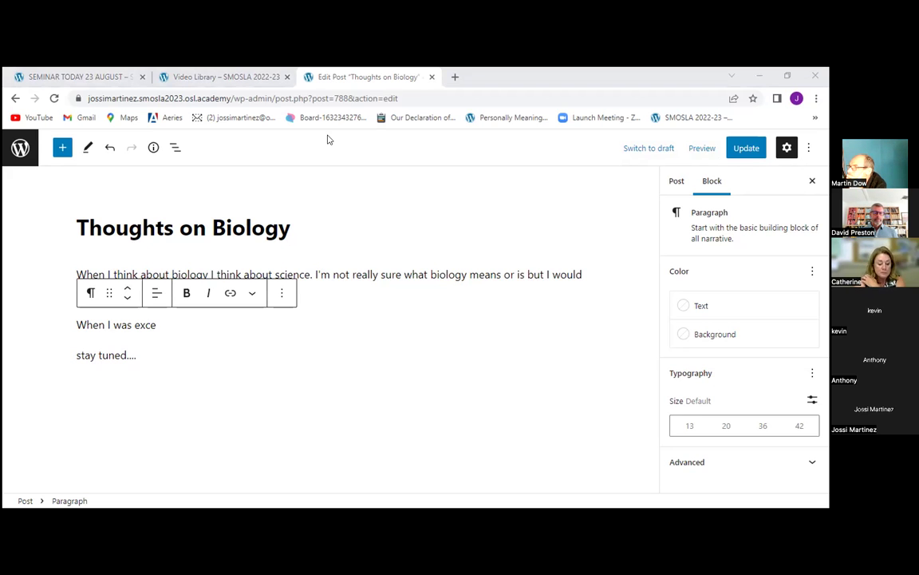
# Replace the partial word after "When I was" with the copied word "exercising".
pyautogui.click(165, 325)
pyautogui.press('BackSpace')
pyautogui.press('BackSpace')
pyautogui.press('BackSpace')
pyautogui.press('BackSpace')
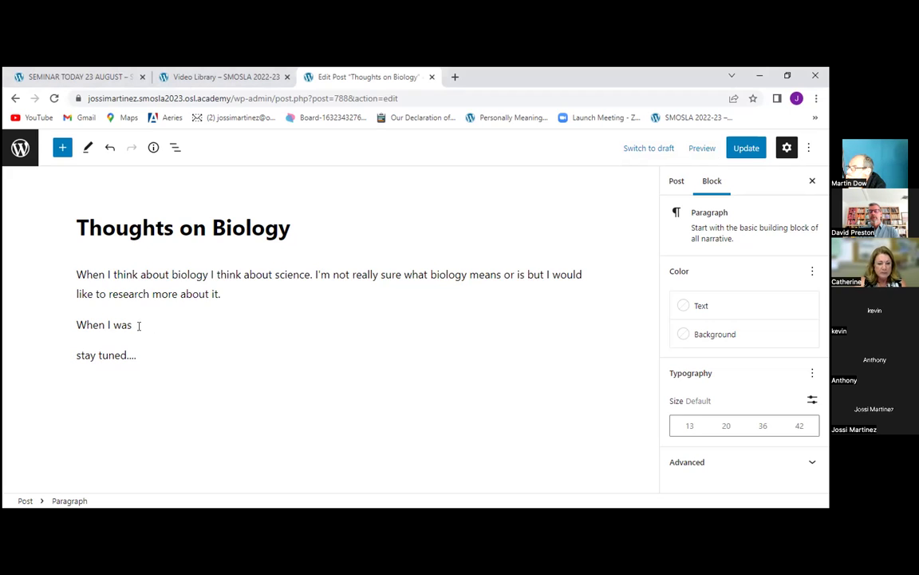
pyautogui.rightClick(140, 325)
pyautogui.click(195, 231)
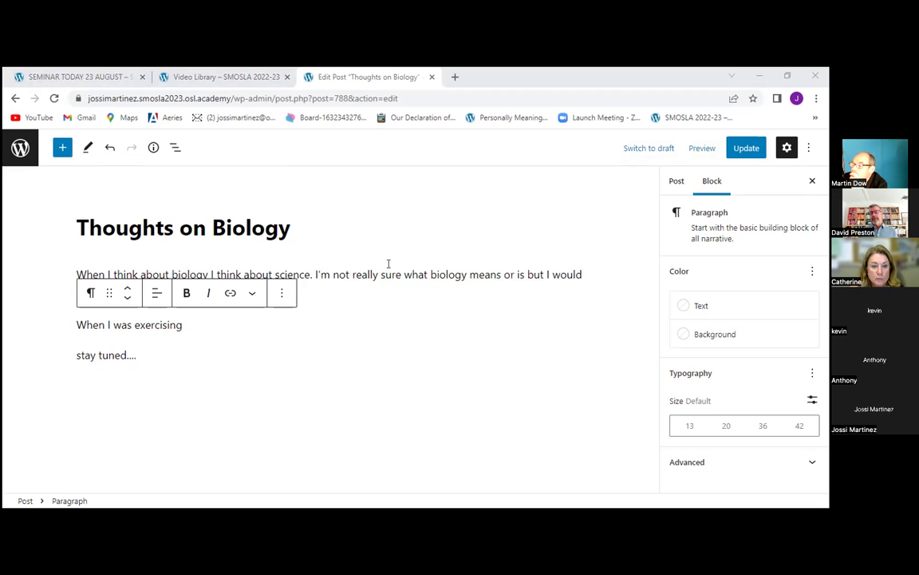
# Replace the middle paragraph with the copied sentence "when I was exercising yesterday I started to sweat and breathe hard - will I learn about that in biology?".
pyautogui.click(213, 325)
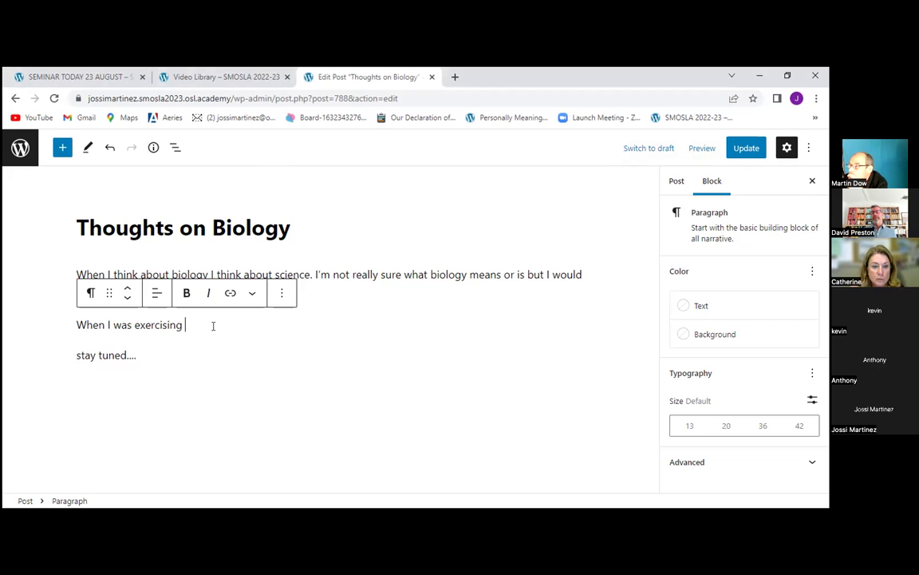
pyautogui.moveTo(186, 325); pyautogui.dragTo(55, 326)
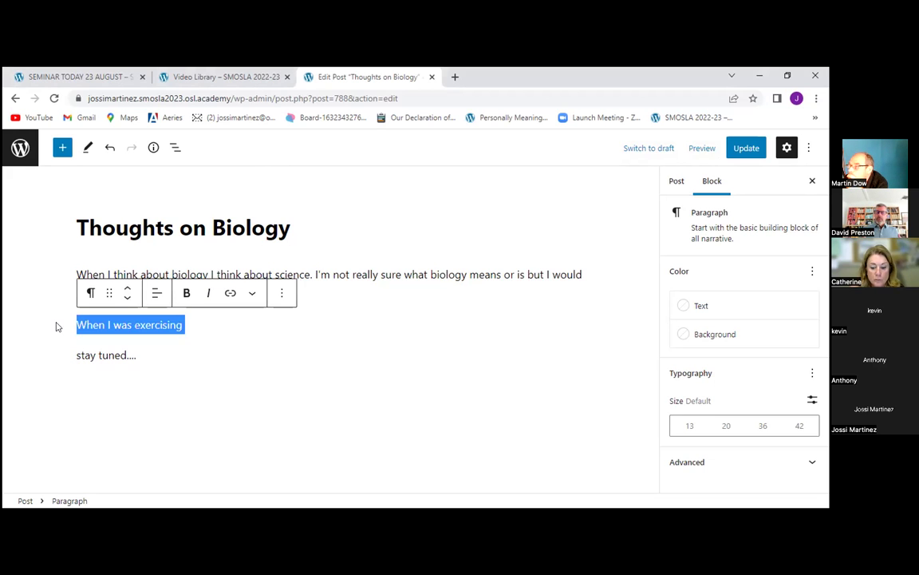
pyautogui.press('BackSpace')
pyautogui.rightClick(90, 323)
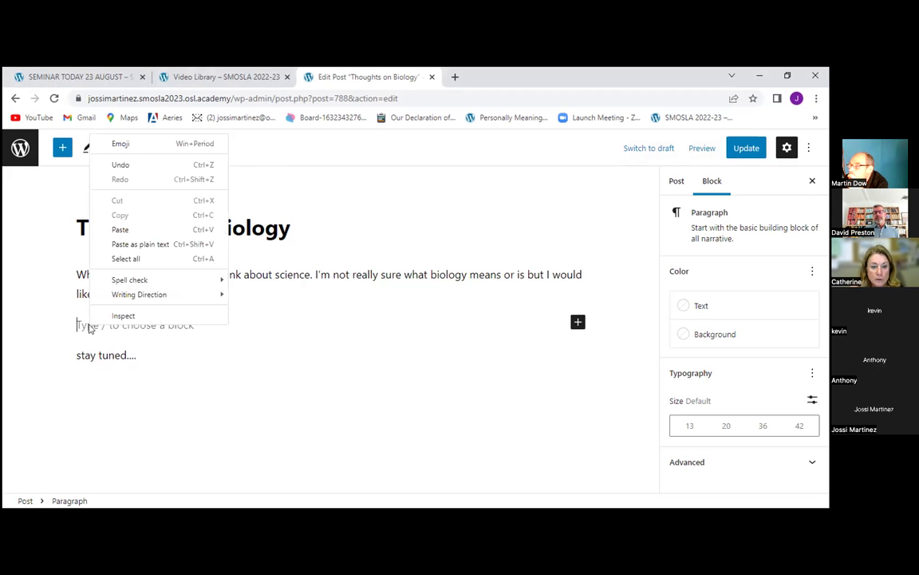
pyautogui.click(128, 229)
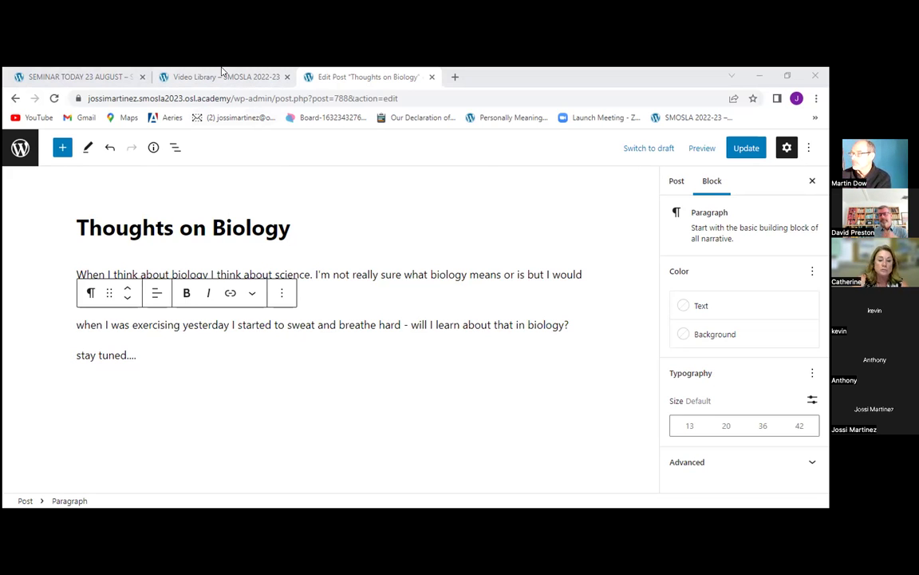
# Add the Physical Fitness and Fitness categories to the post and update it.
pyautogui.click(677, 180)
pyautogui.scroll(-5, 753, 333)
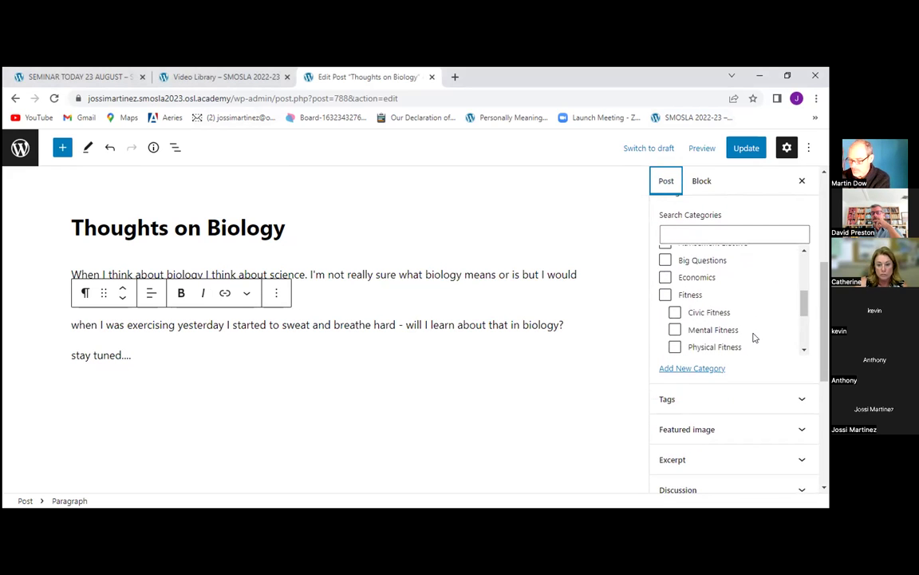
pyautogui.click(675, 345)
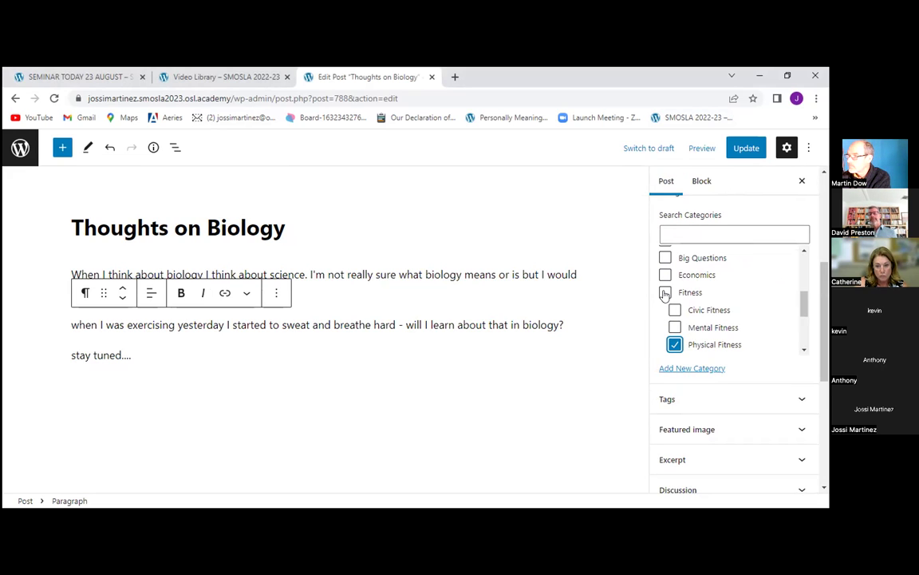
pyautogui.click(665, 292)
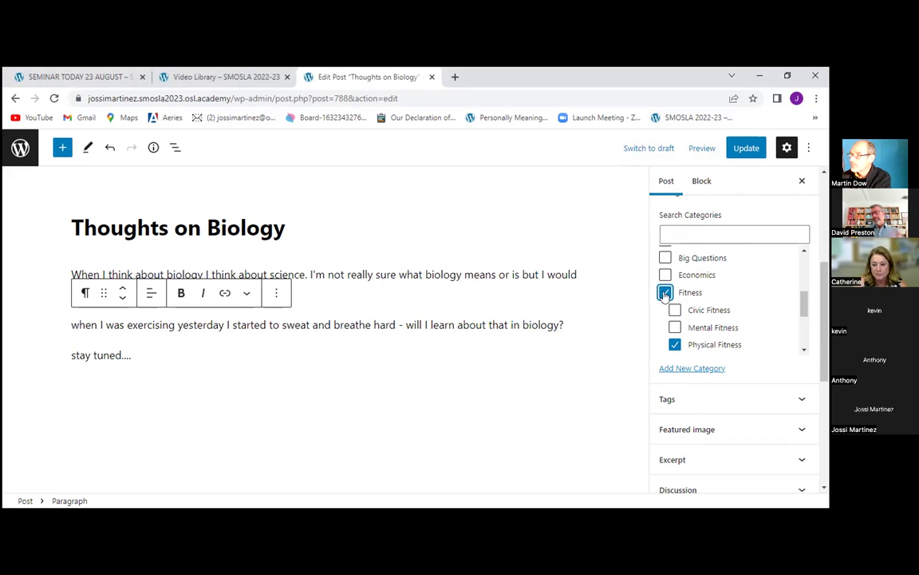
pyautogui.click(748, 149)
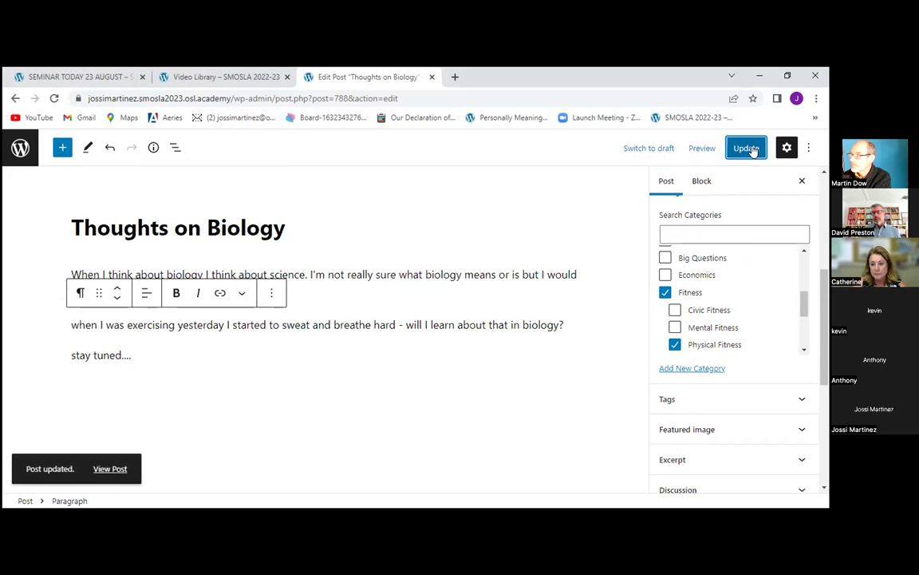